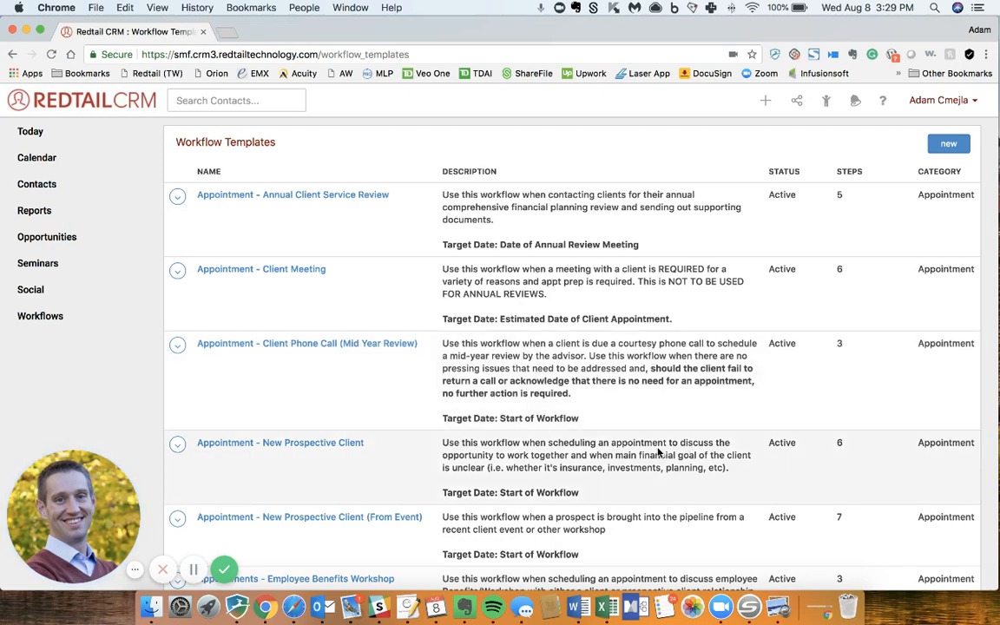
- Look through the list of workflow templates and open the Appointment - Client Meeting template to view its steps and tasks
scroll(659, 451, "down", 4)
scroll(659, 452, "down", 20)
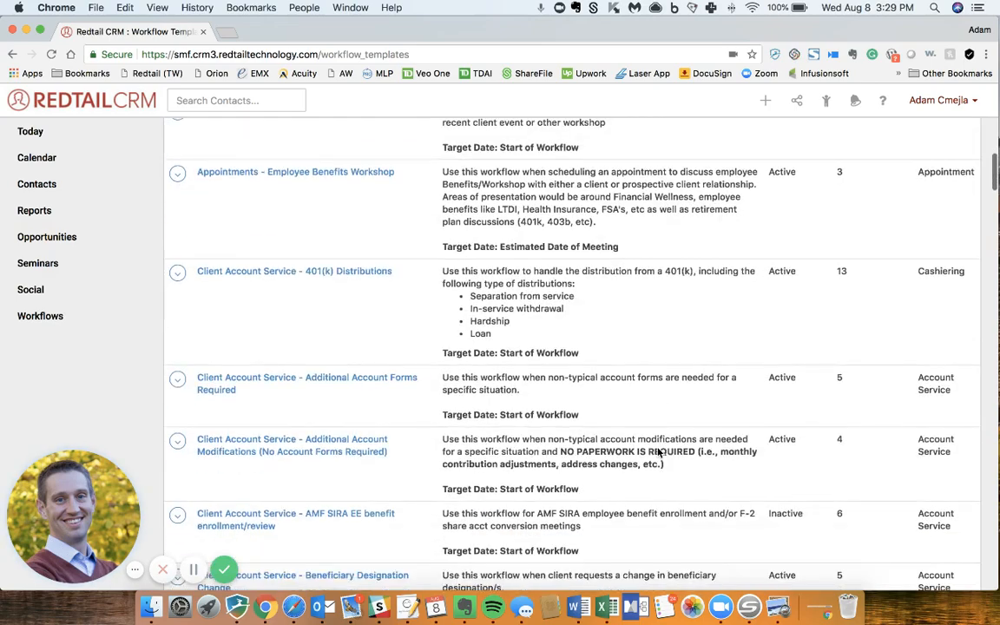
scroll(658, 452, "down", 15)
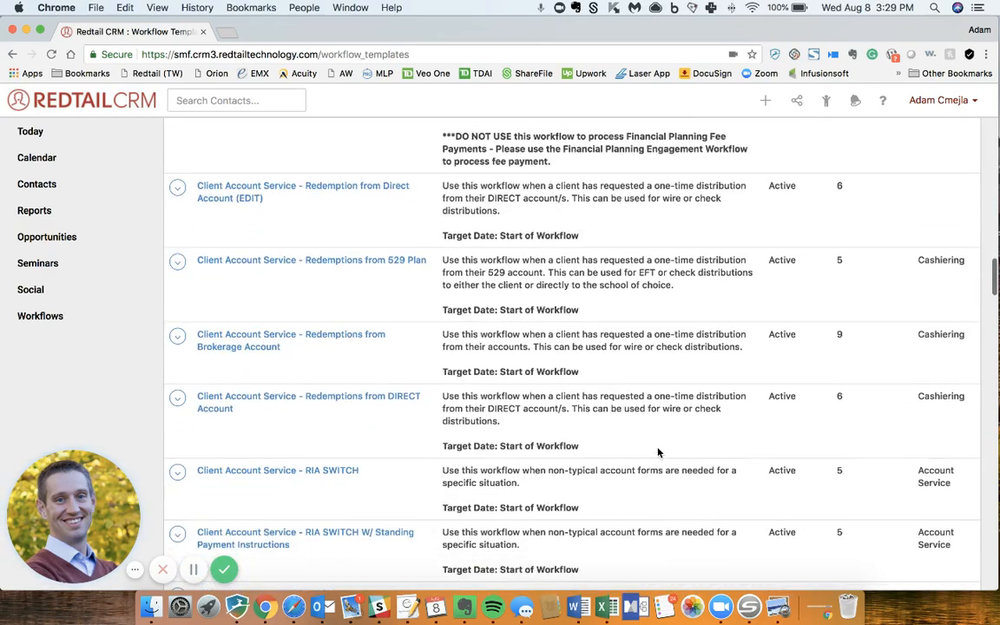
scroll(658, 452, "down", 5)
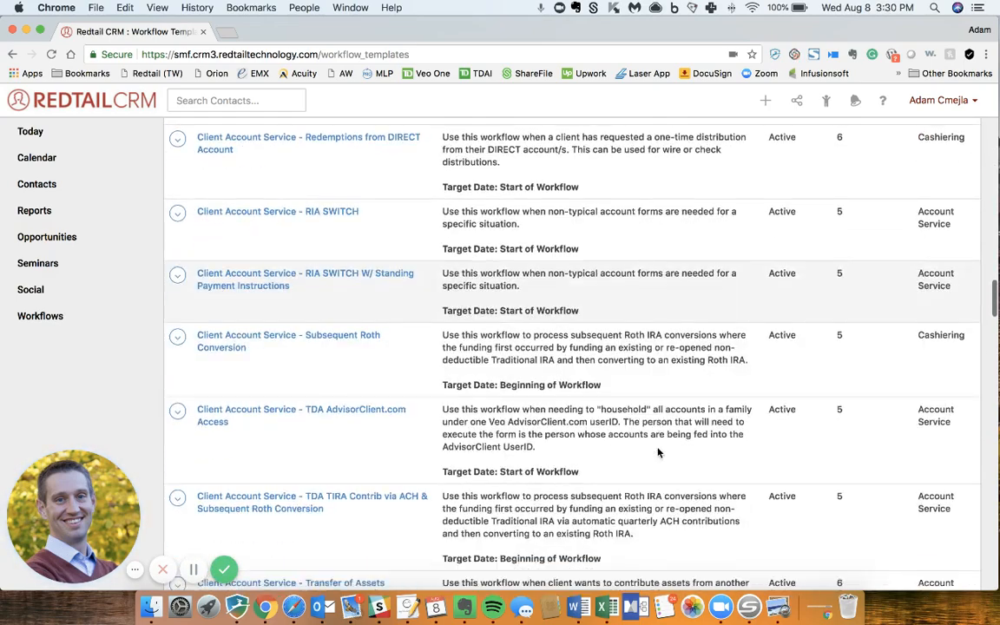
scroll(658, 448, "down", 15)
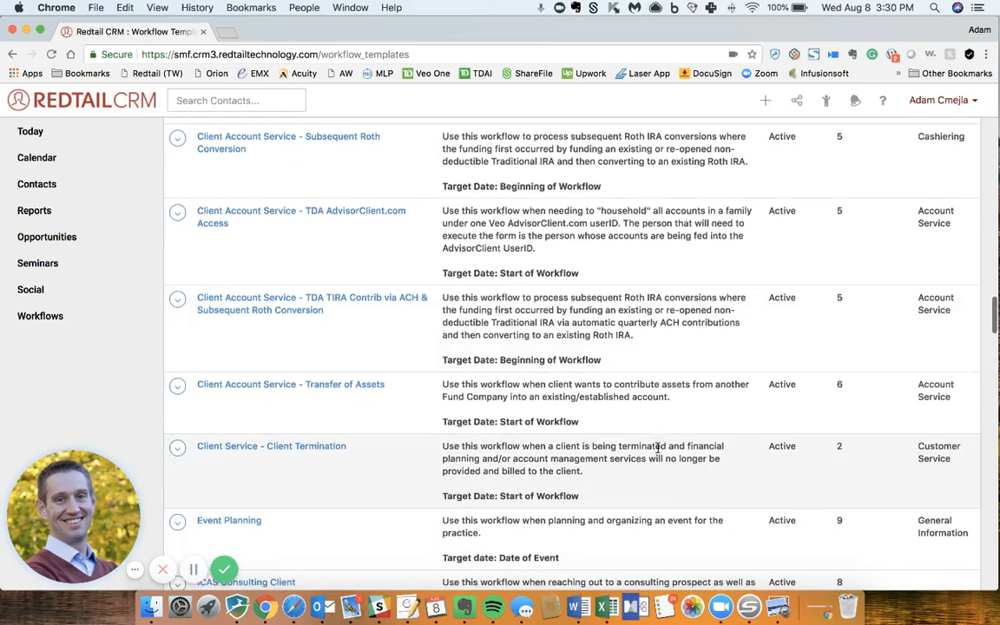
scroll(658, 448, "down", 20)
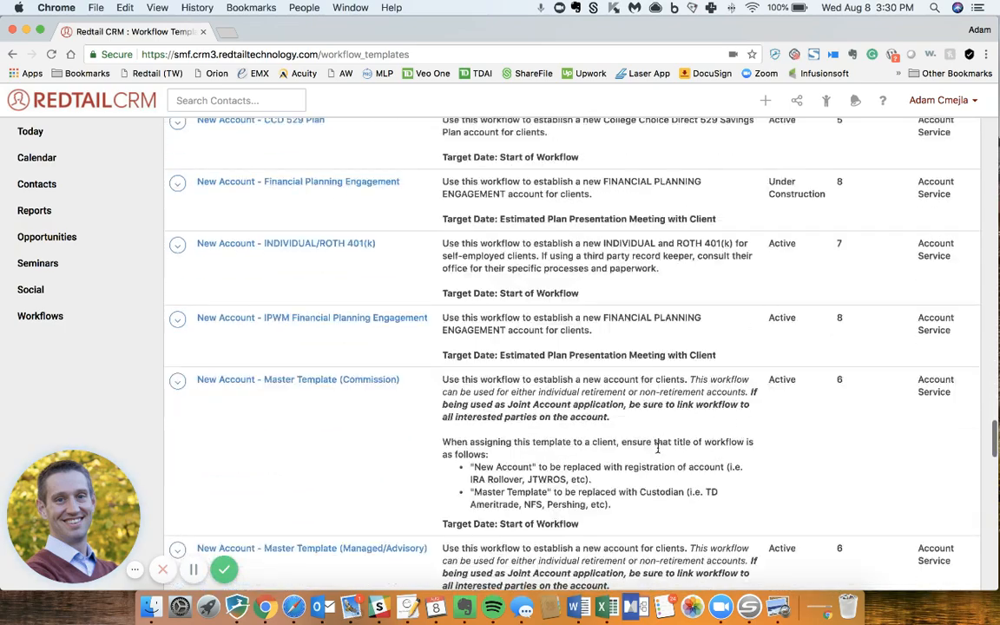
scroll(658, 448, "down", 20)
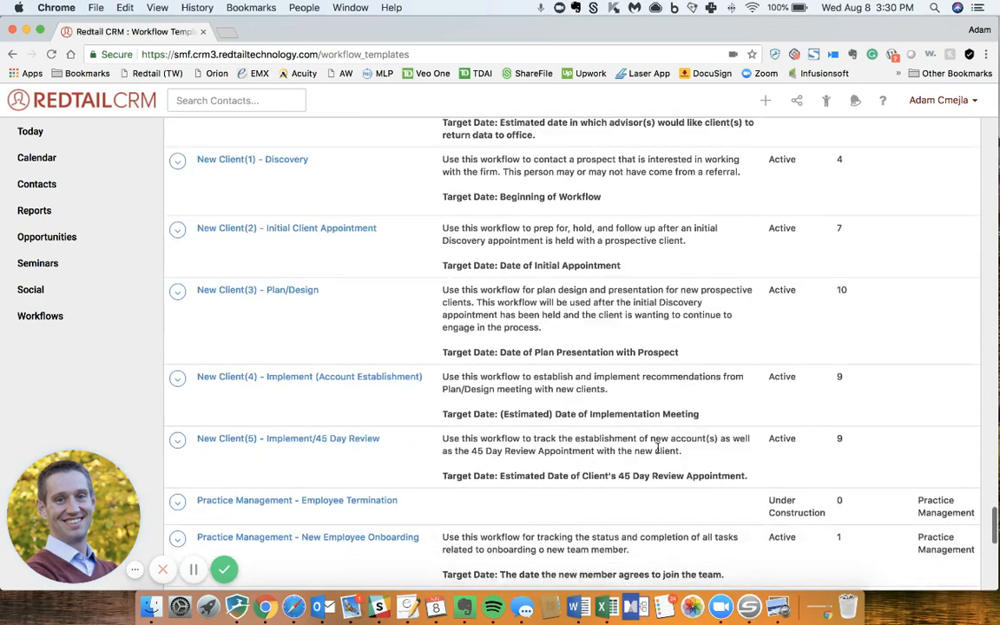
scroll(658, 448, "down", 3)
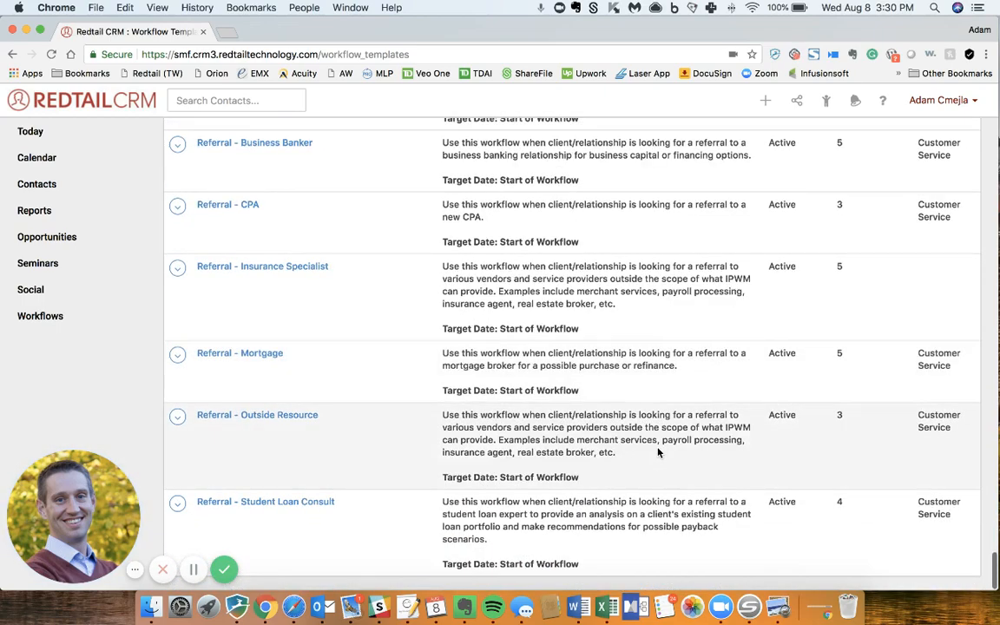
scroll(658, 448, "up", 10)
scroll(658, 452, "up", 15)
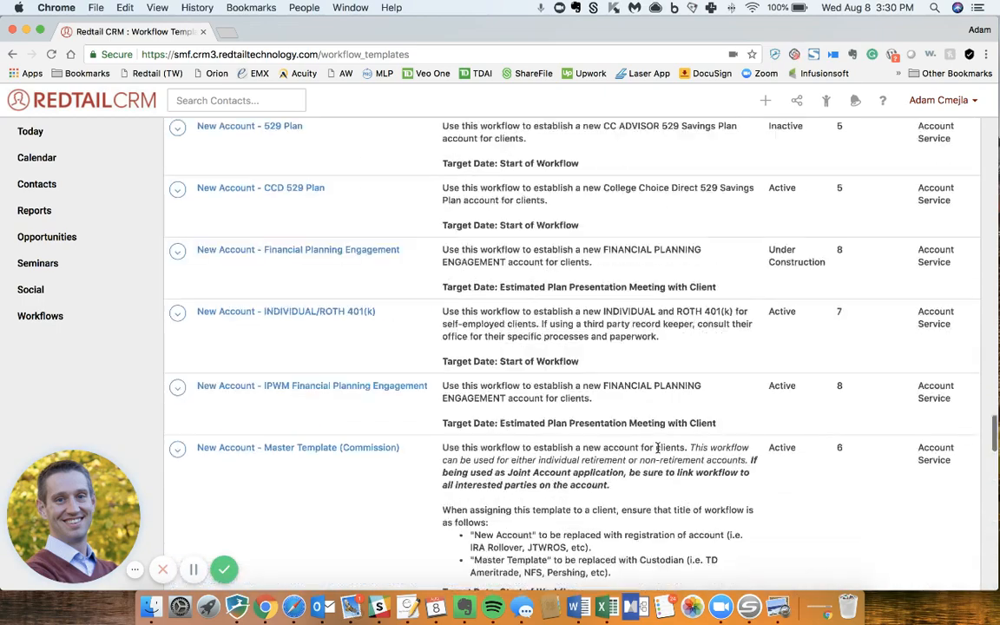
scroll(658, 448, "up", 20)
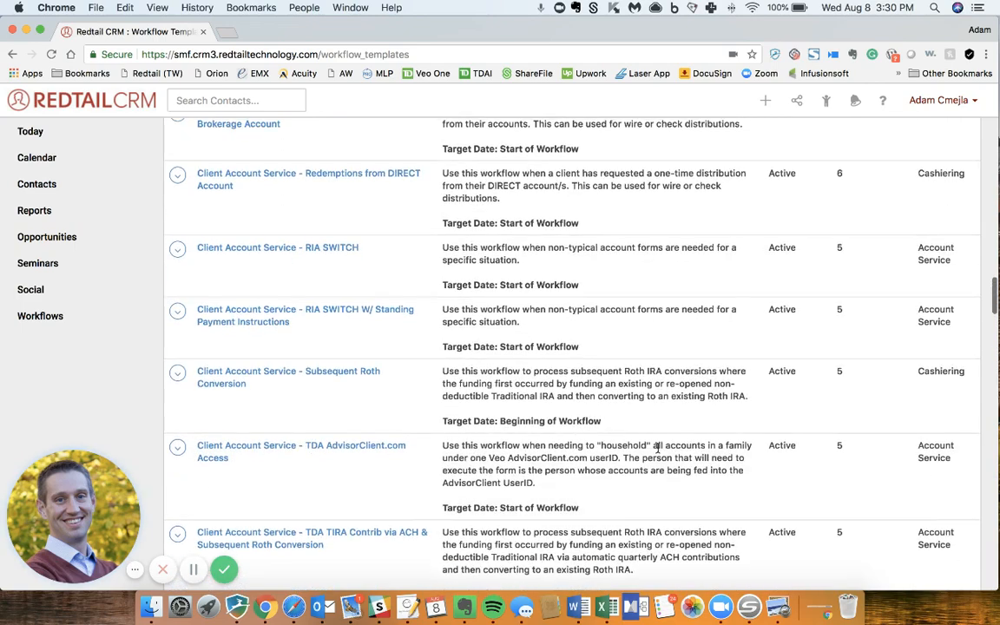
scroll(658, 448, "up", 3)
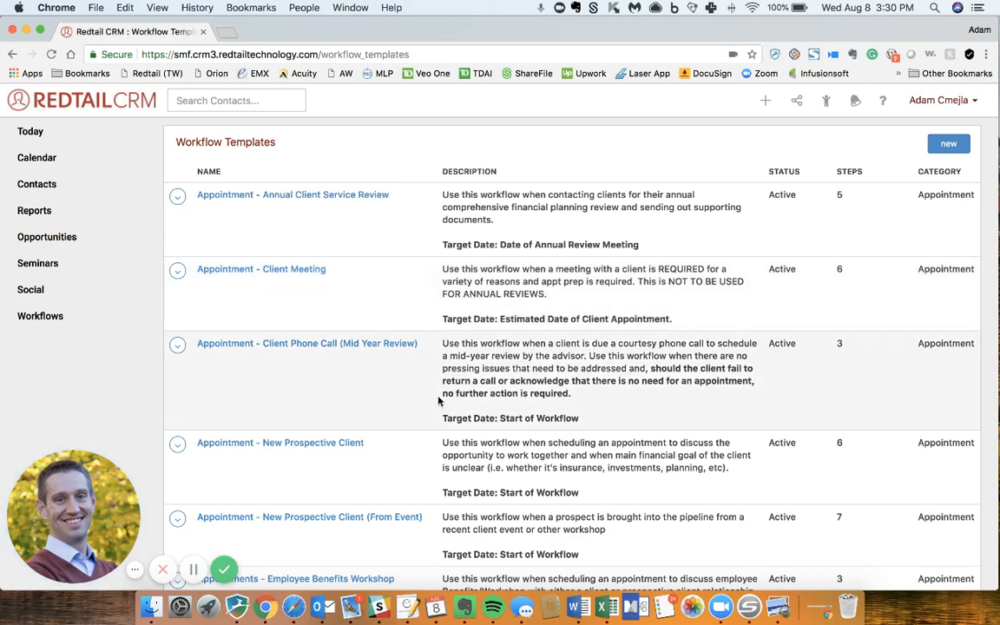
scroll(430, 402, "down", 2)
scroll(415, 427, "down", 10)
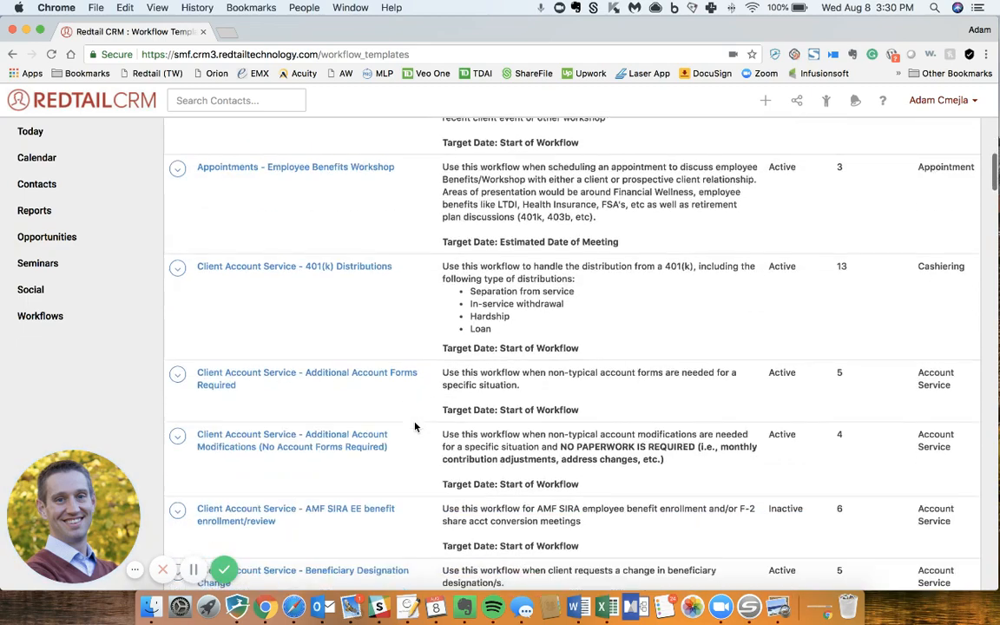
scroll(415, 427, "up", 13)
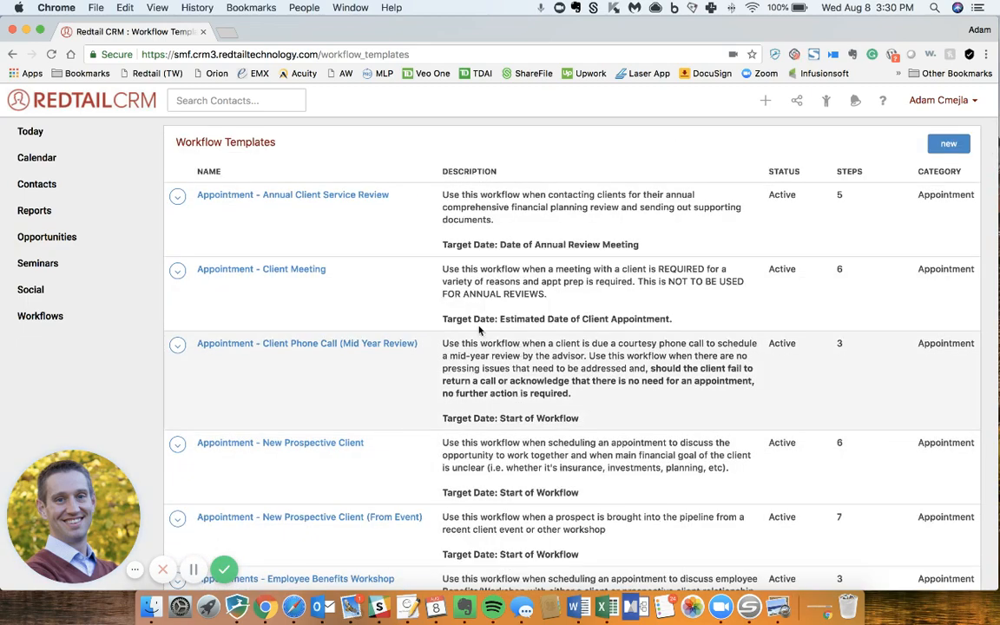
left_click(300, 271)
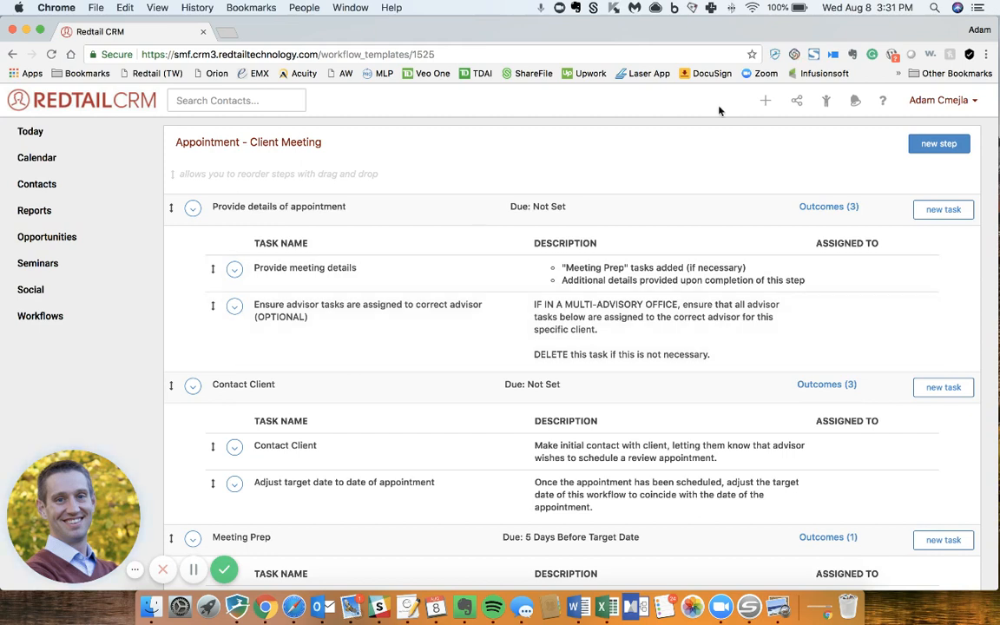
- Open the retired prospect's record from the recently viewed contacts and show that contact's active workflows
left_click(829, 103)
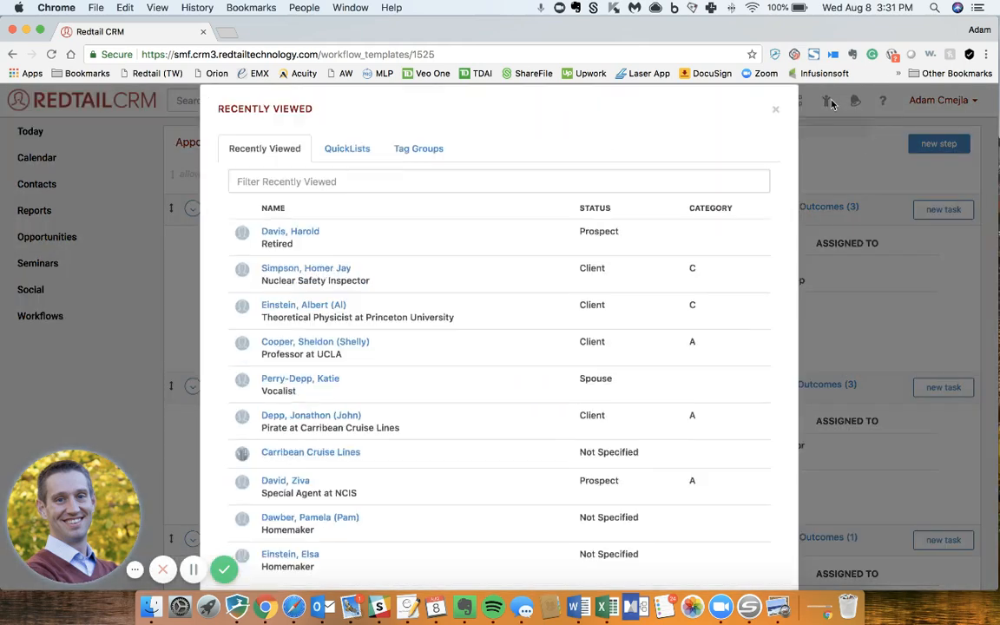
left_click(305, 259)
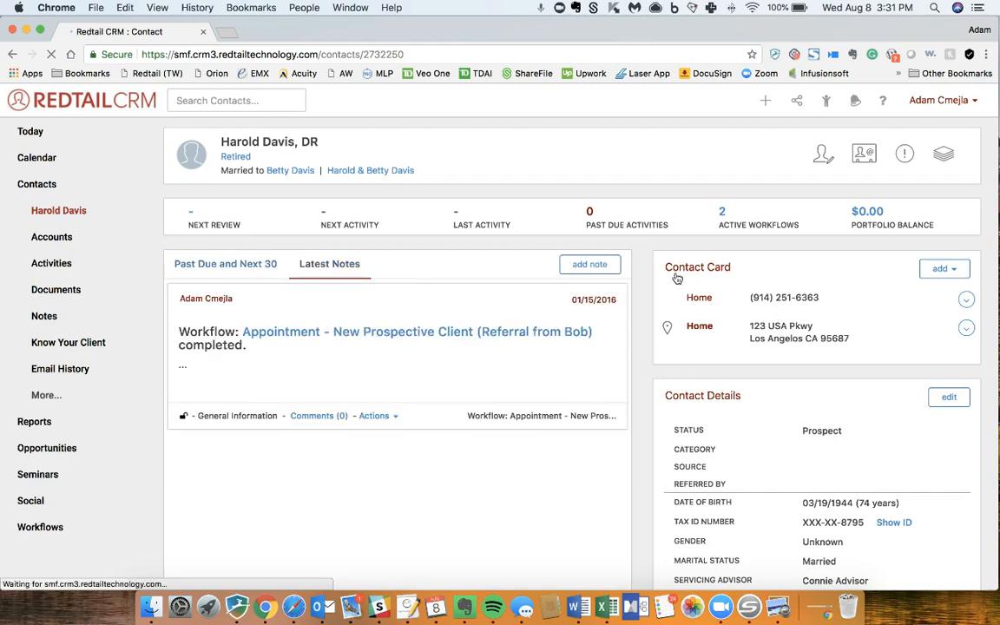
left_click(723, 215)
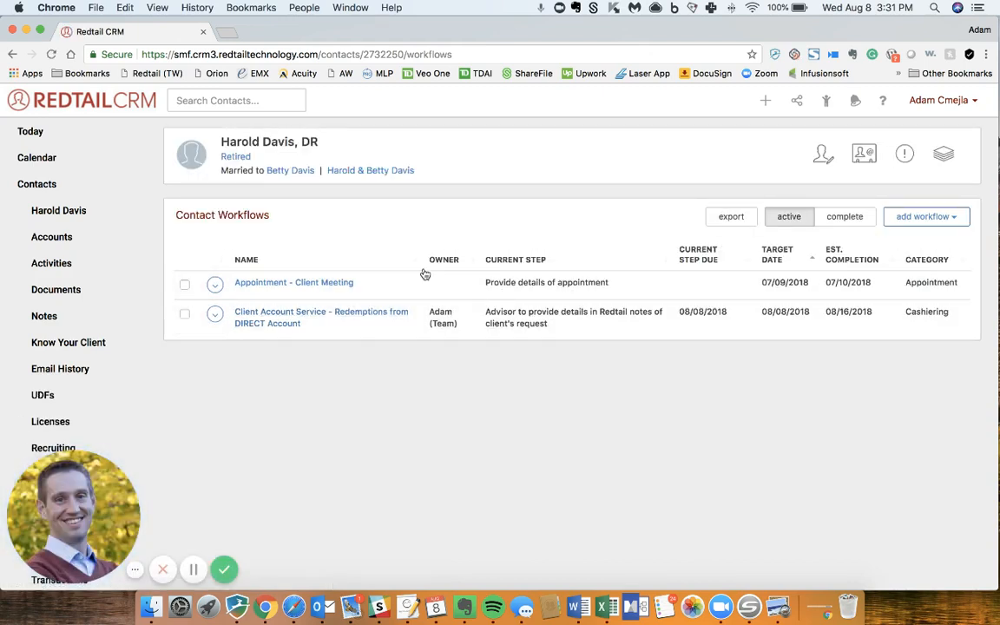
- Start a new workflow for this contact based on the Appointment - Client Meeting template
left_click(916, 216)
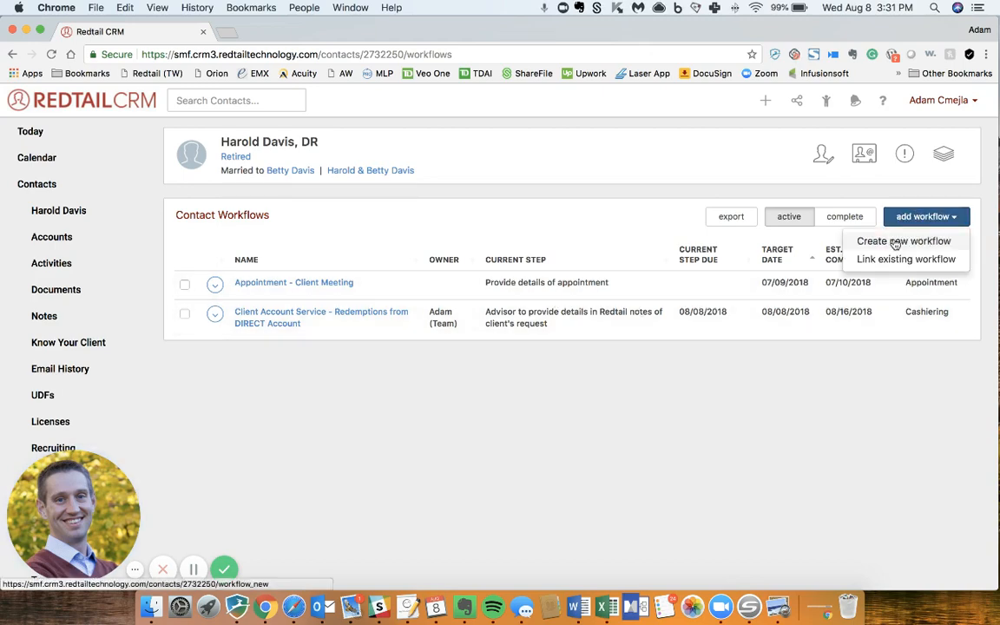
left_click(895, 242)
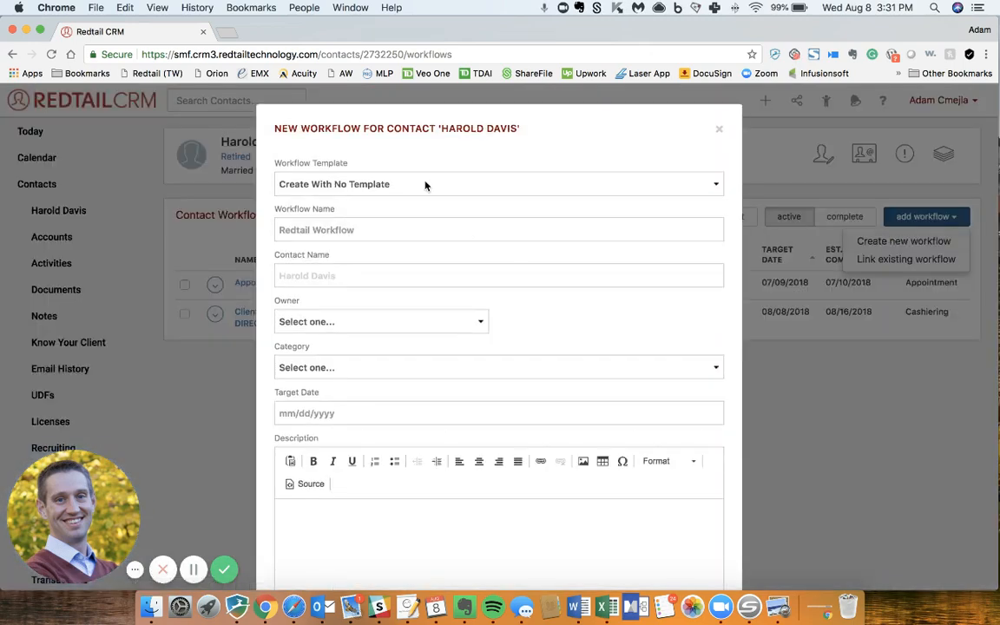
left_click(423, 184)
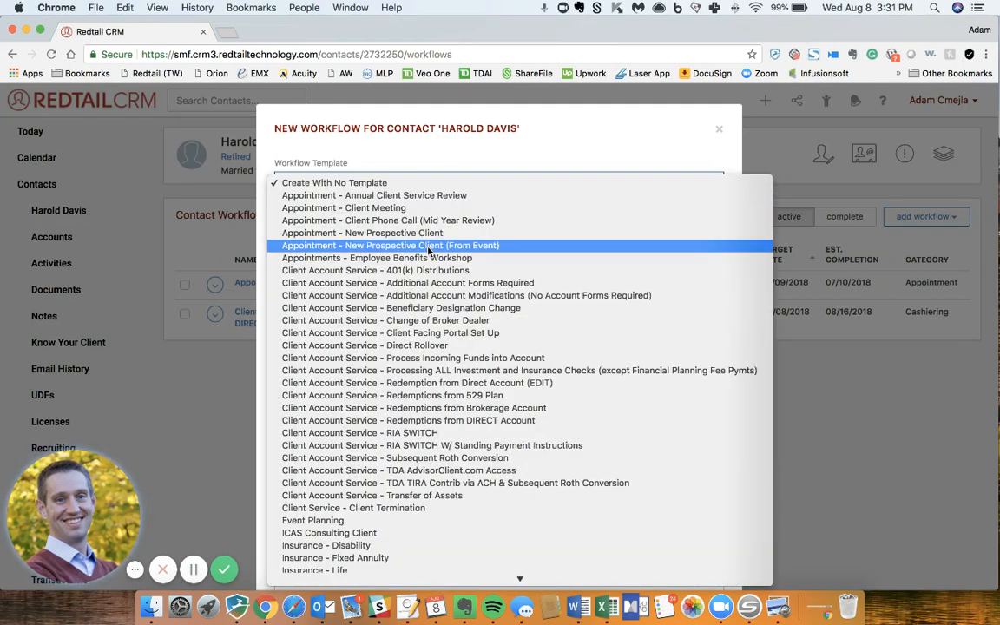
scroll(428, 250, "down", 10)
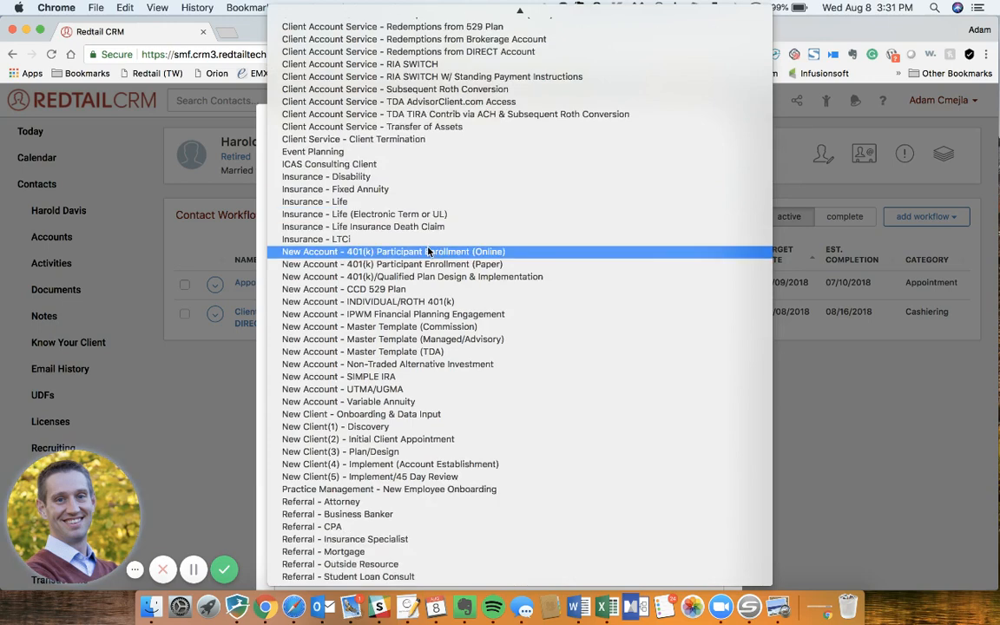
scroll(428, 250, "up", 5)
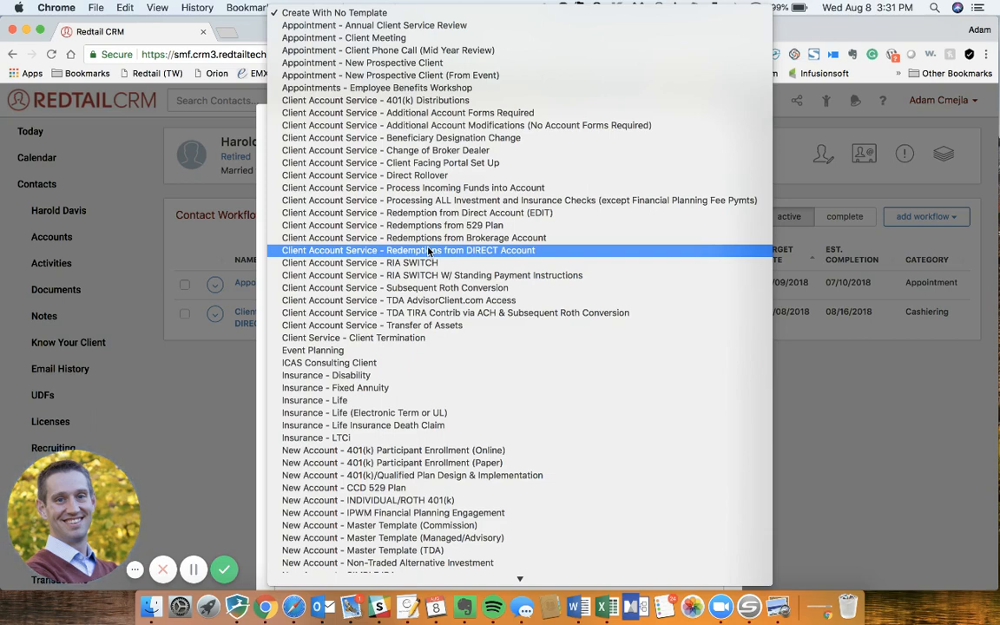
left_click(441, 39)
- Append "(Job Change Discussion)" to the workflow name
left_click(434, 234)
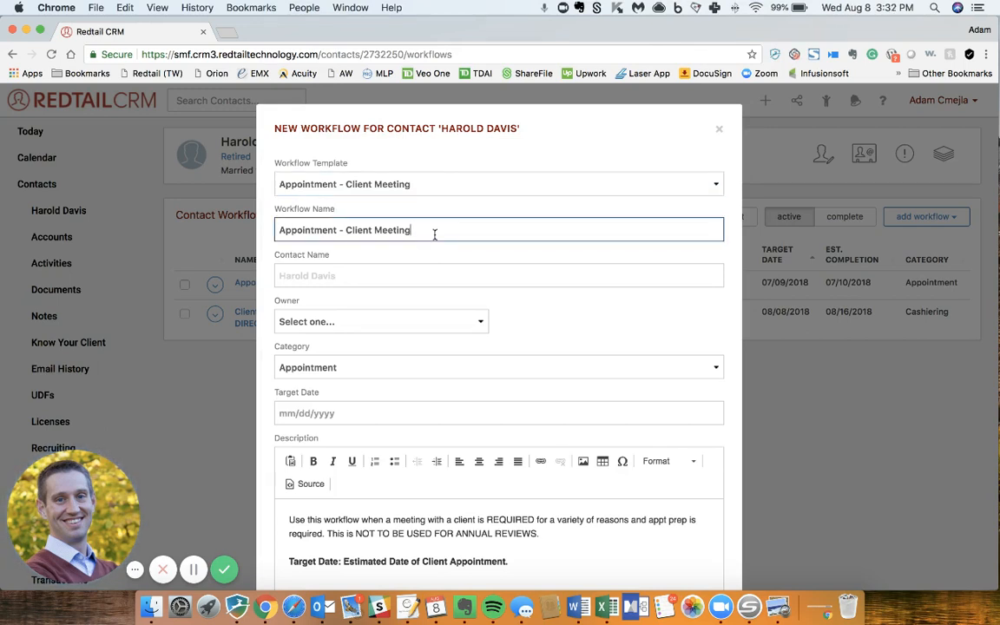
type("(Job Cha")
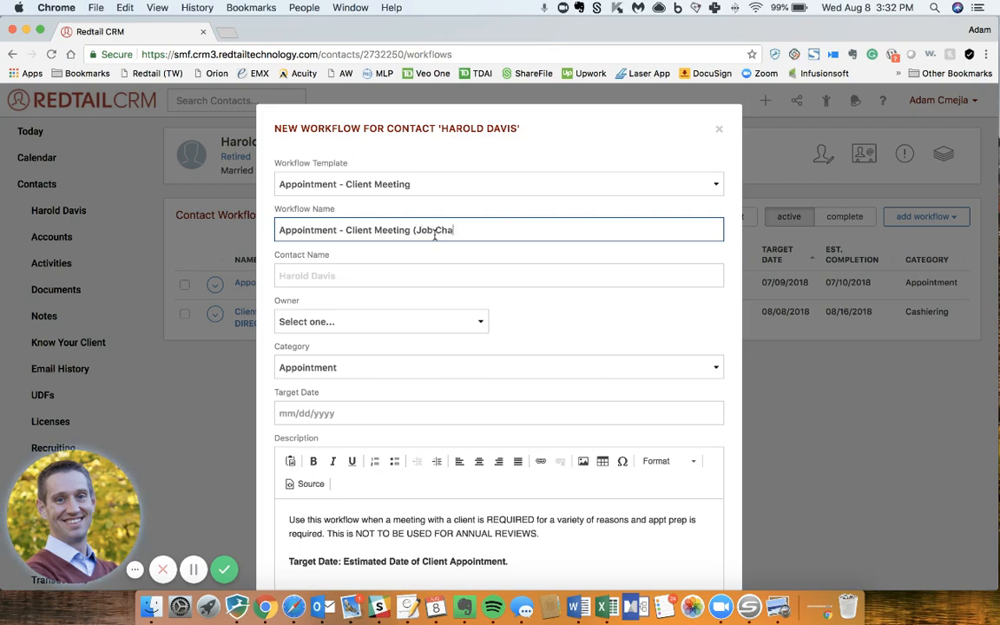
type("nge Discussion)")
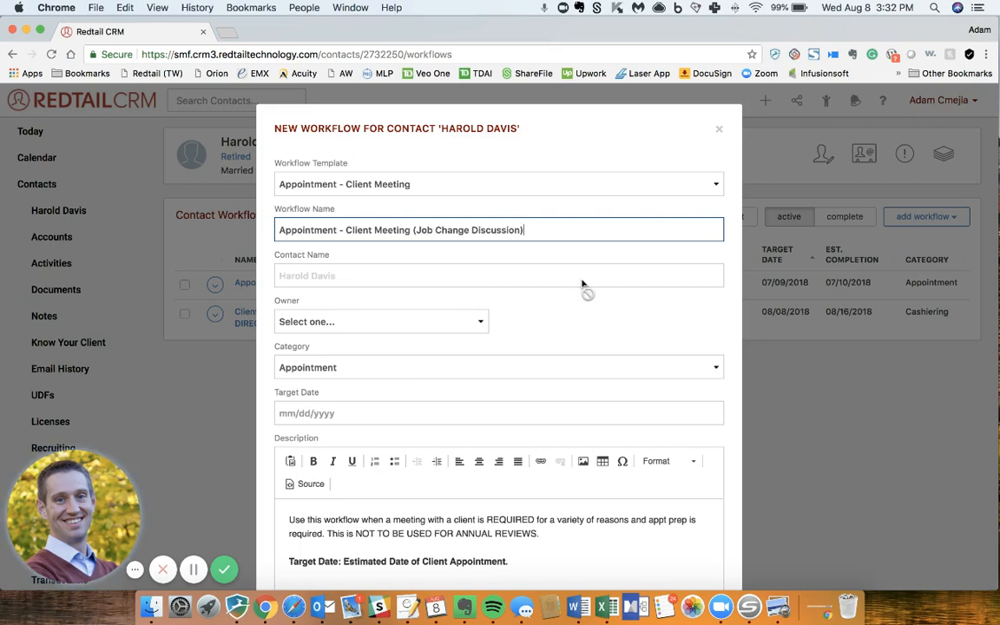
- Set the workflow owner type to Team and assign it to the team named after the signed-in advisor
left_click(388, 330)
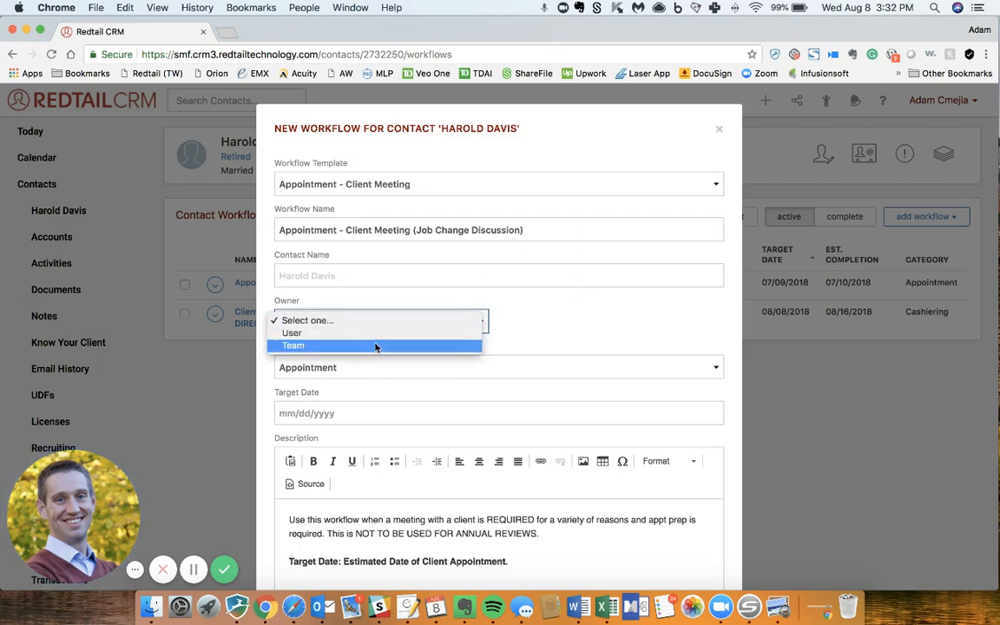
left_click(375, 344)
left_click(521, 322)
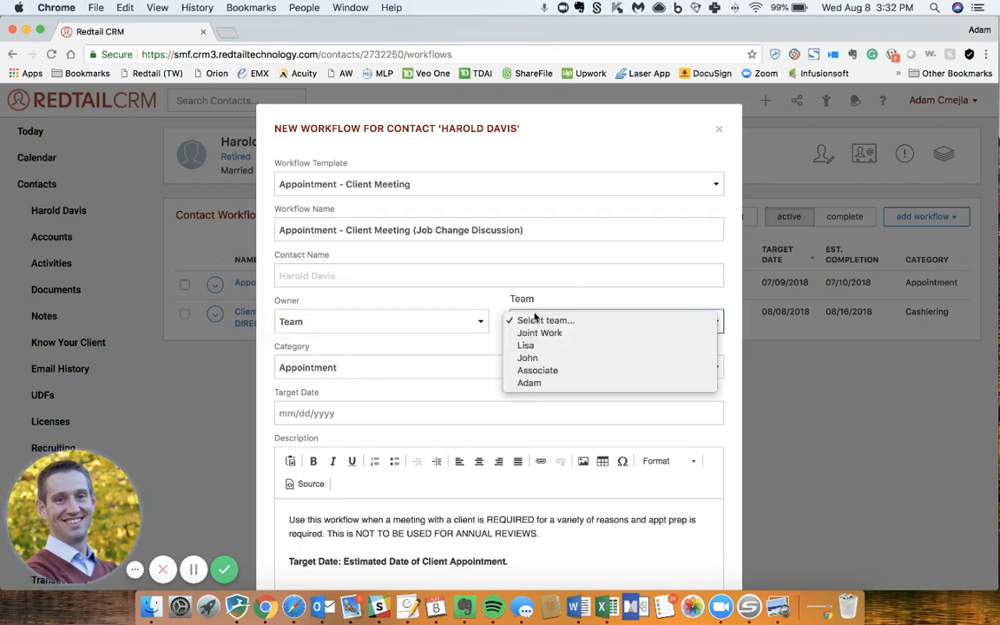
left_click(534, 384)
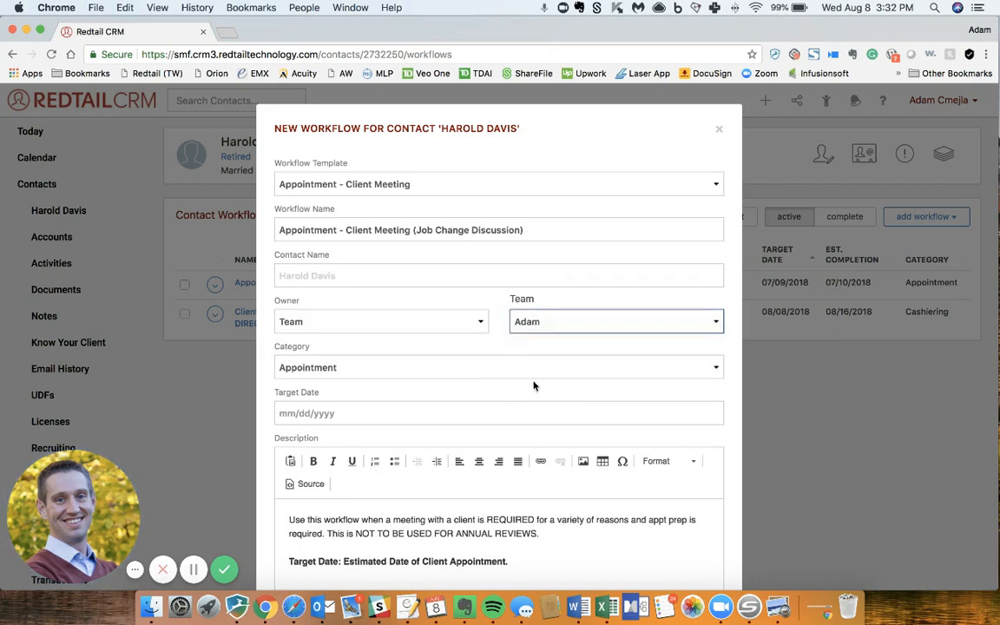
- Check the target date guidance in the workflow description before choosing a date
left_click(328, 414)
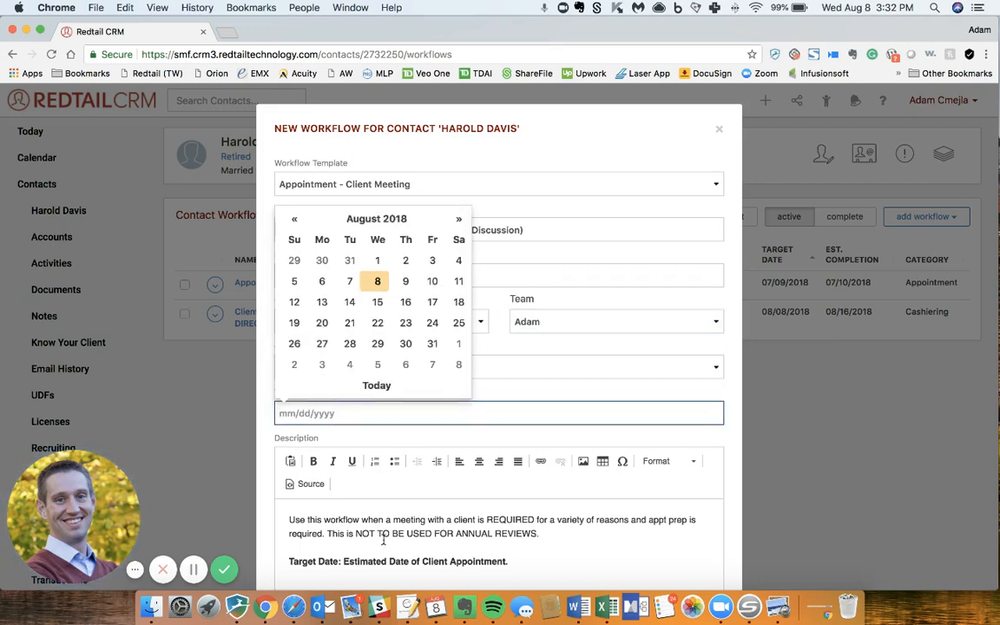
left_click_drag(513, 563, 352, 544)
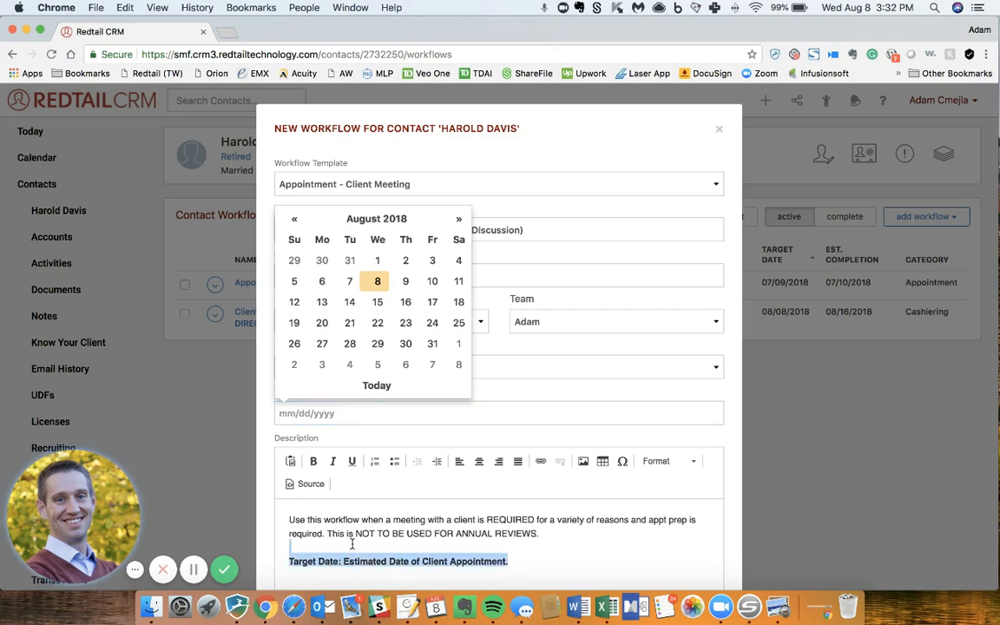
left_click(520, 553)
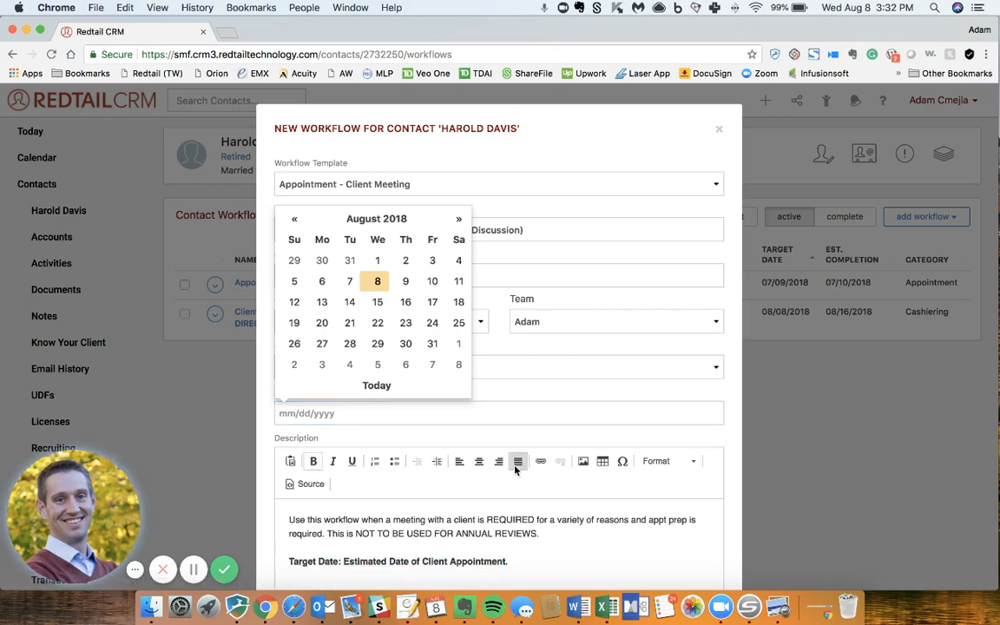
left_click(515, 439)
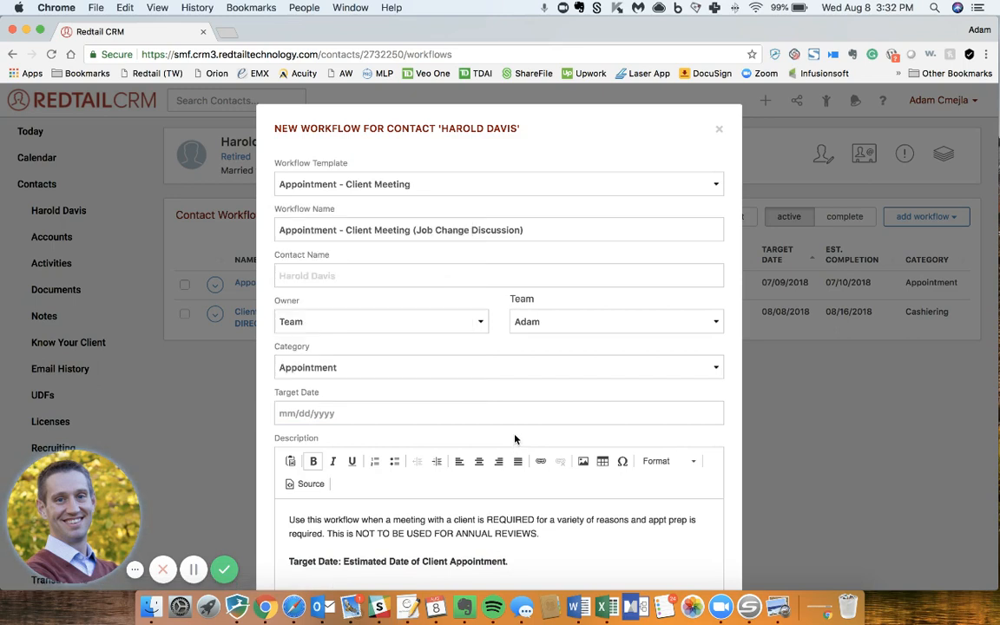
- Set the target date to 08/30/2018 and save the new workflow
left_click(336, 414)
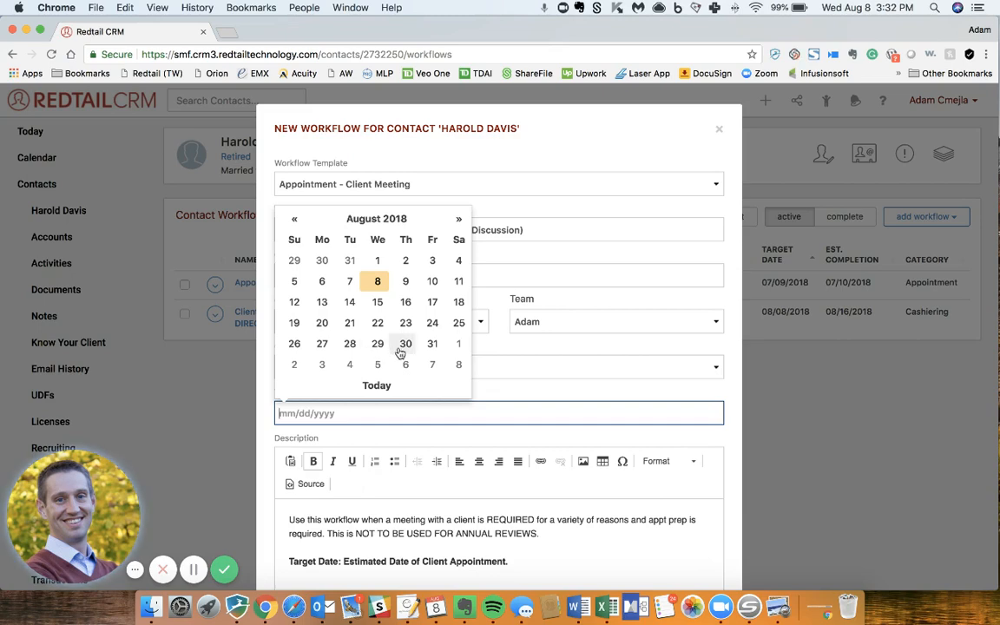
left_click(401, 351)
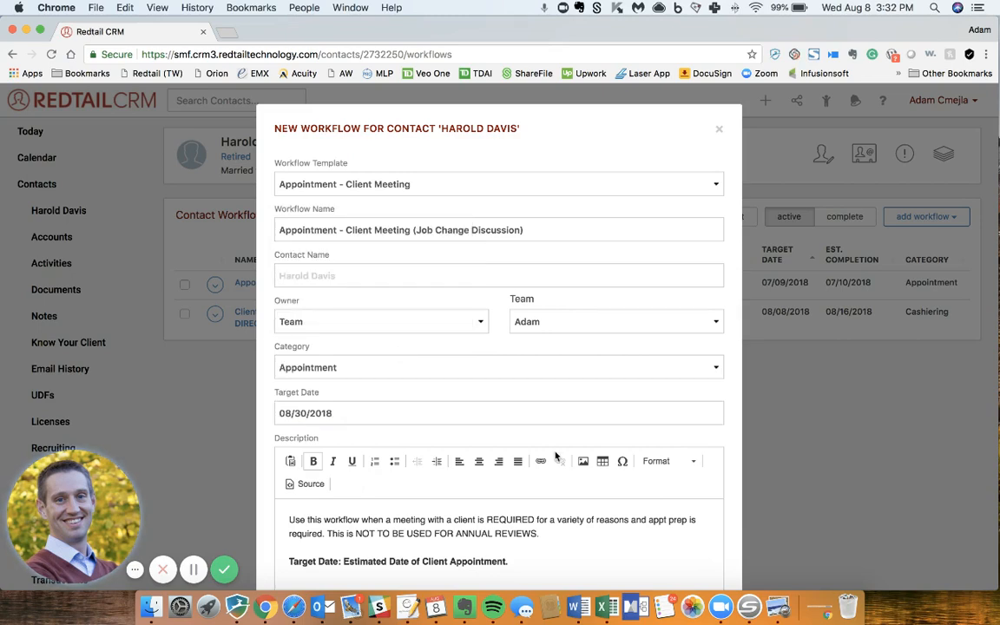
scroll(560, 453, "down", 4)
left_click(663, 541)
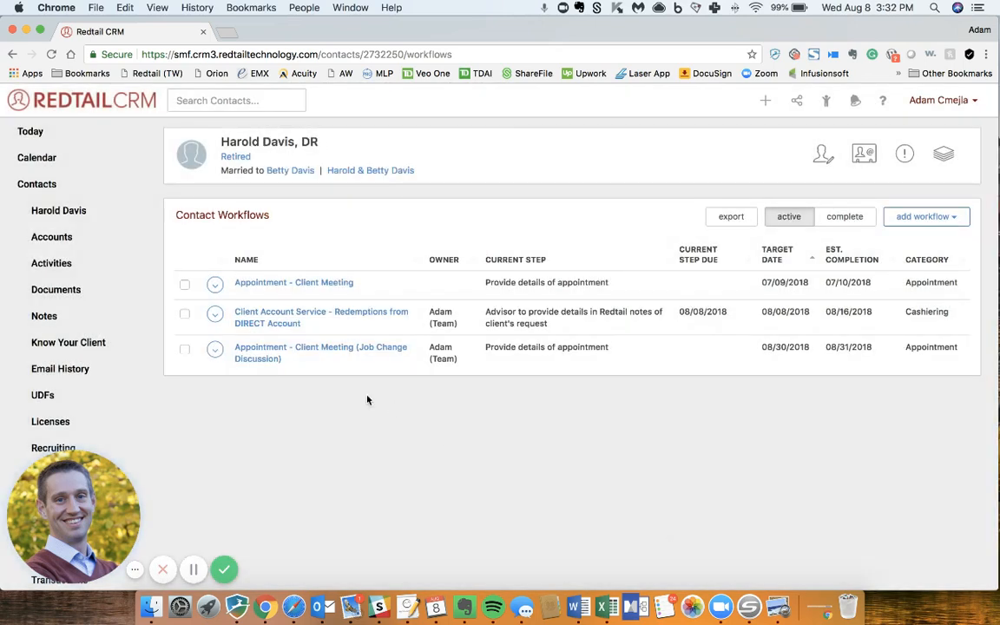
- Open the Appointment - Client Meeting (Job Change Discussion) workflow to view its steps and tasks
left_click(259, 354)
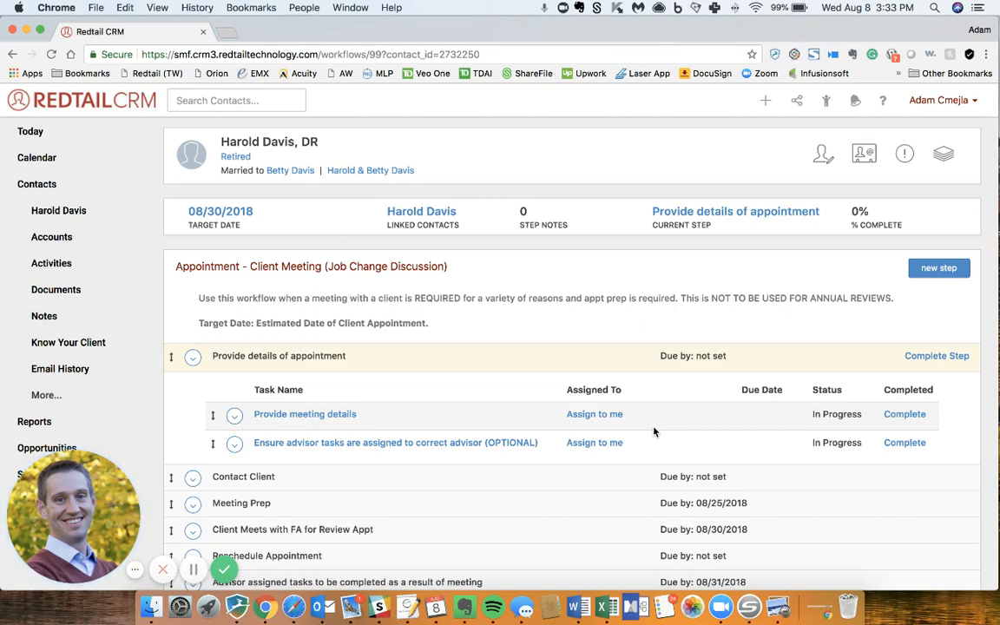
- Assign both tasks under the Provide details of appointment step to yourself
left_click(594, 414)
left_click(596, 446)
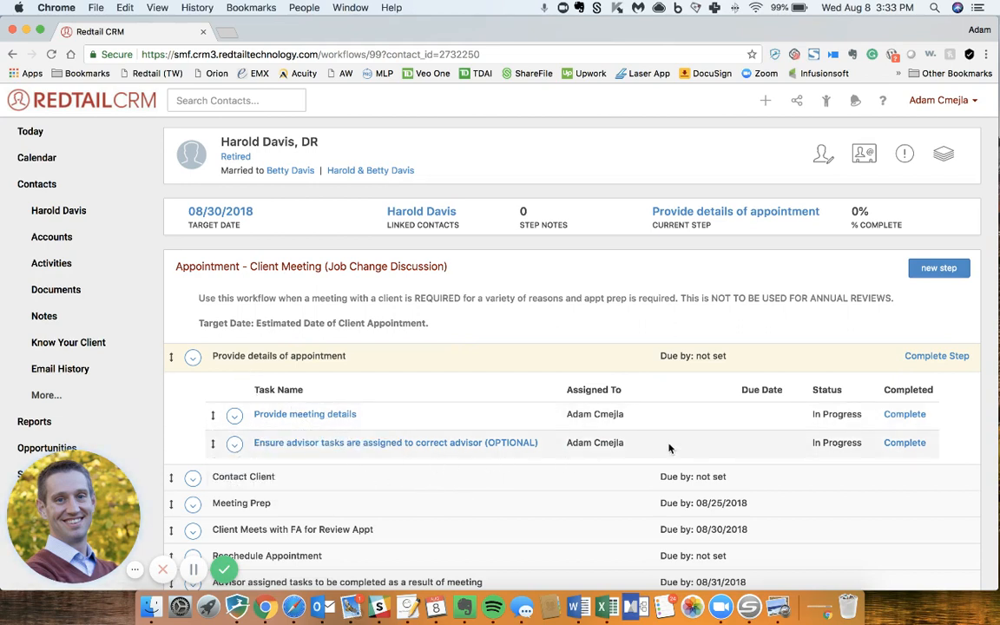
- Check which outcomes are available for completing the Provide details of appointment step, without completing it
left_click(920, 357)
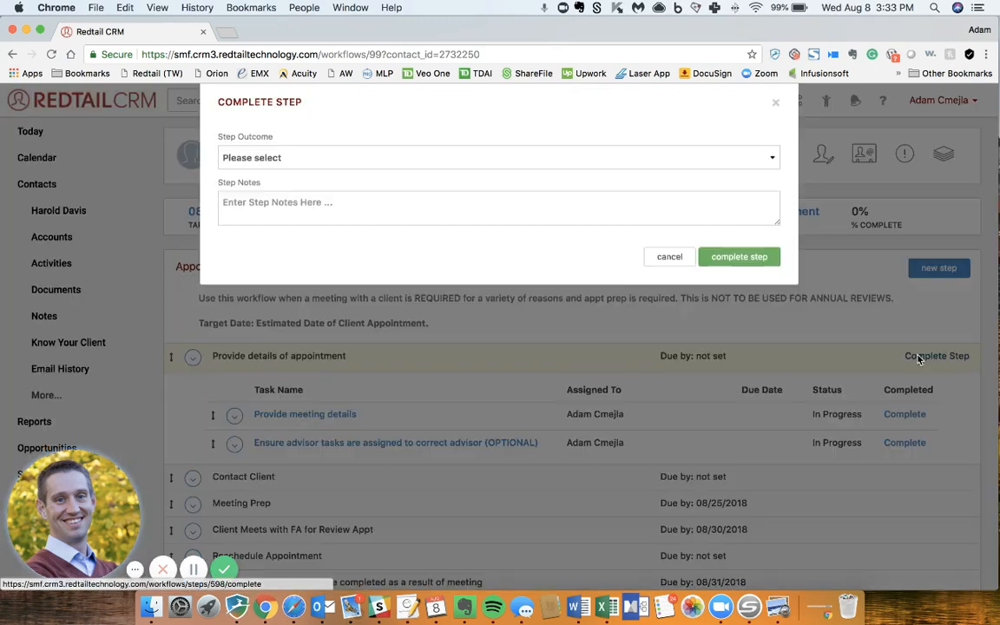
left_click(436, 184)
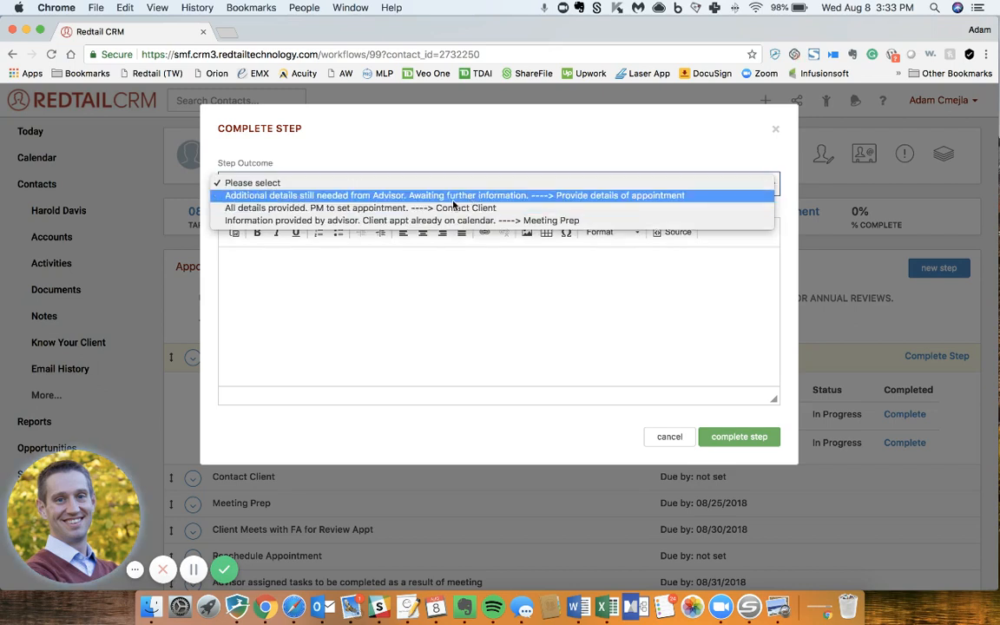
left_click(668, 445)
left_click(668, 440)
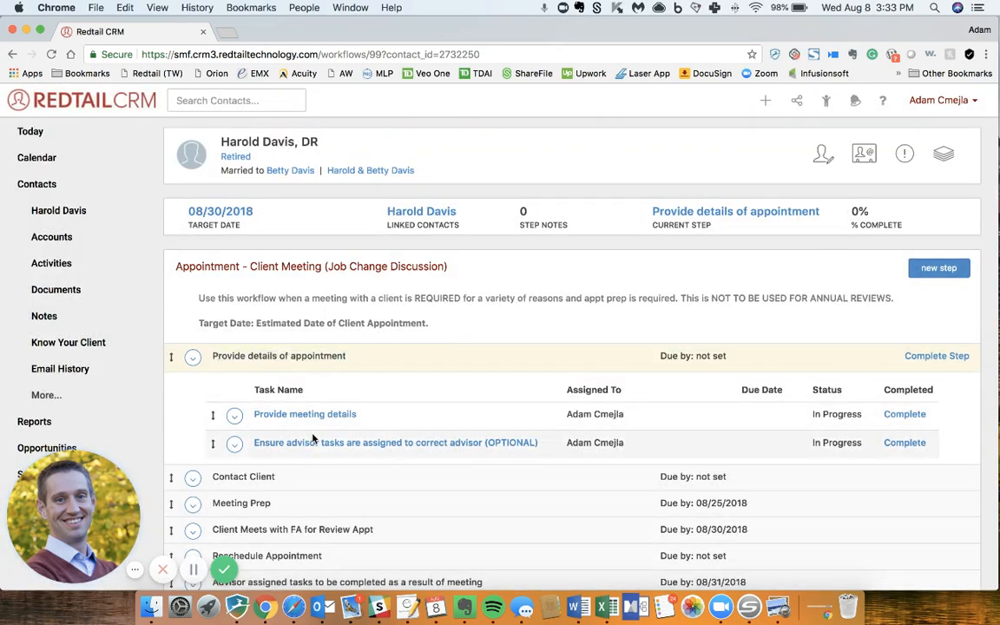
- Start completing the Provide details of appointment step with the outcome "Information provided by advisor. Client appt already on calendar. ----> Meeting Prep"
left_click(929, 358)
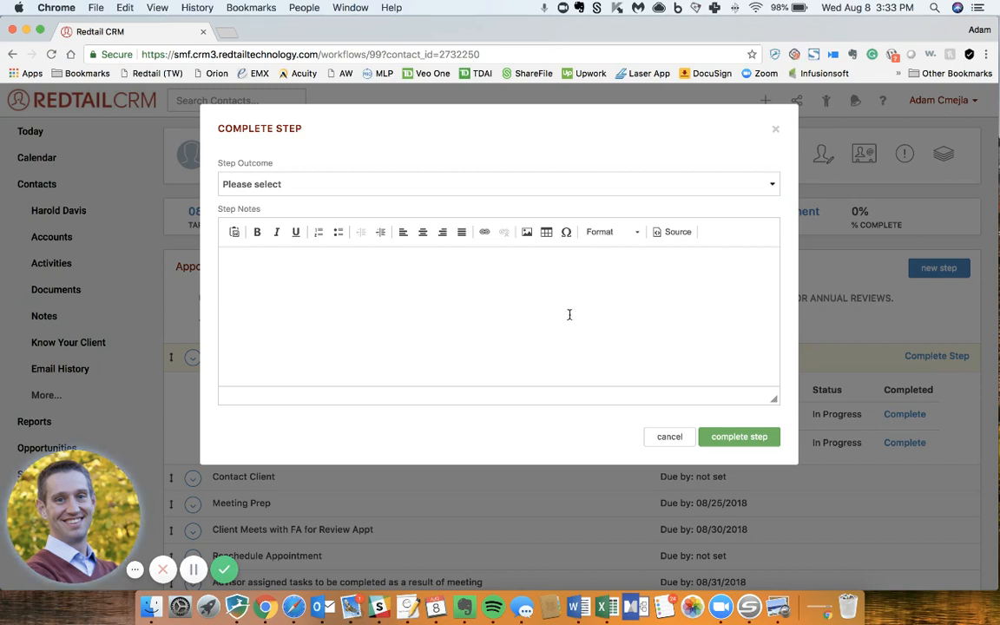
left_click(436, 181)
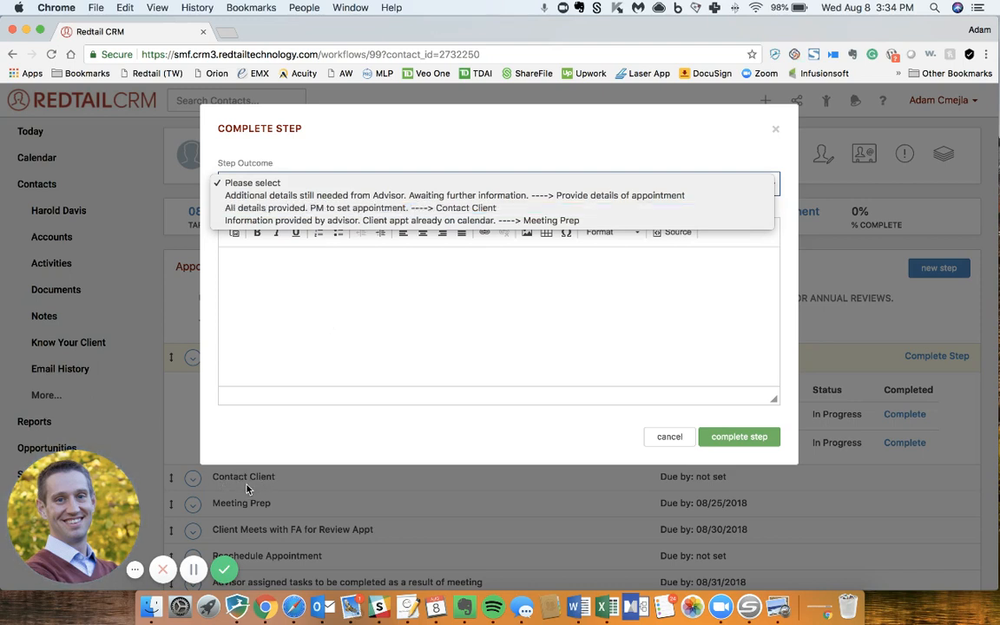
left_click(419, 221)
- Begin the step notes with the client's first name, "wants to come in and evaluate a job change and go over a new offer letter, benefits package, etc"
left_click(404, 312)
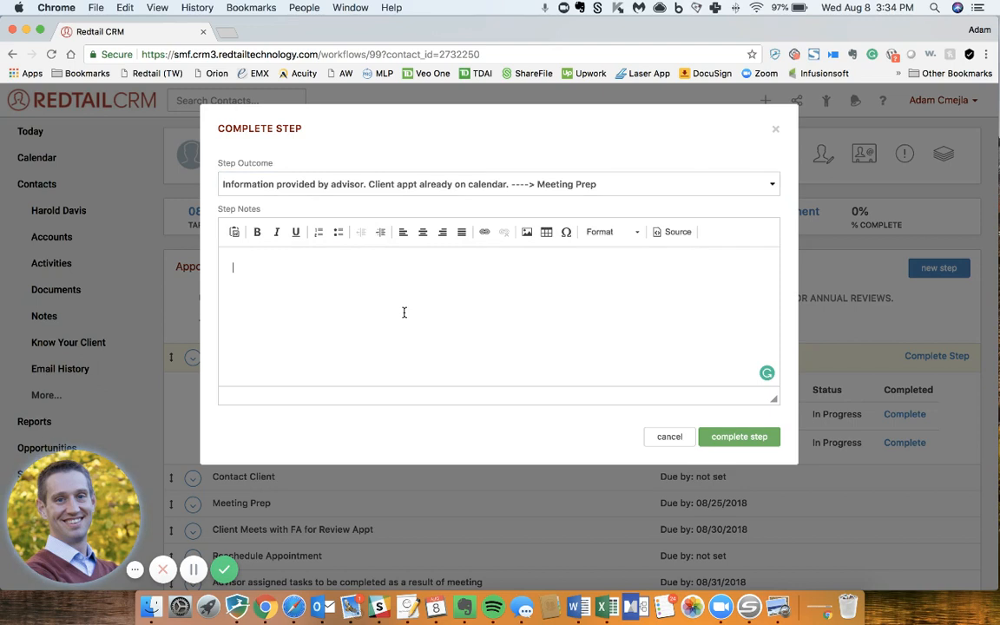
type("Harold wante")
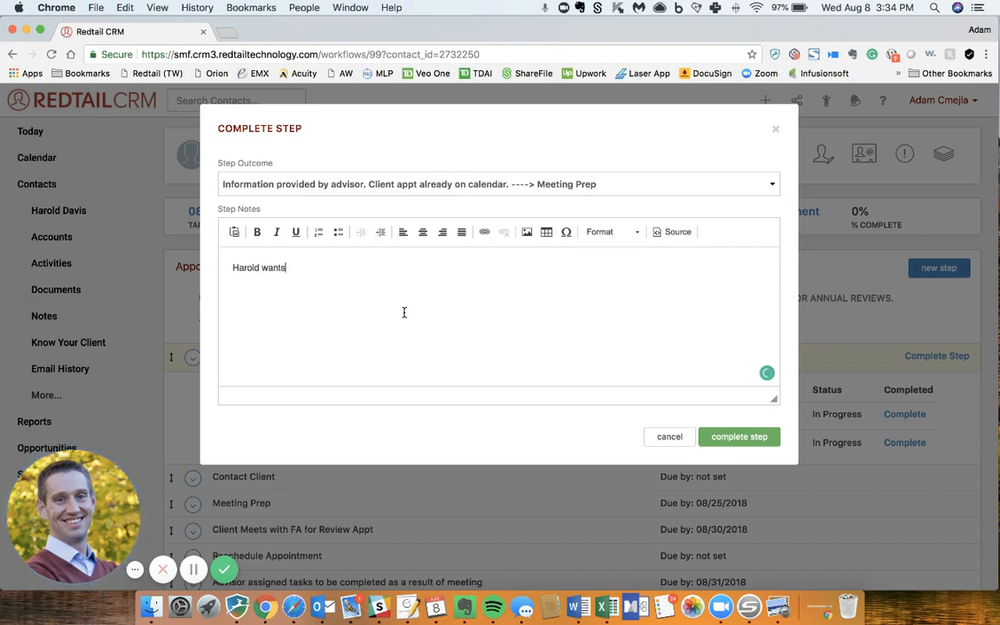
type(" to come in and evaluate a job ")
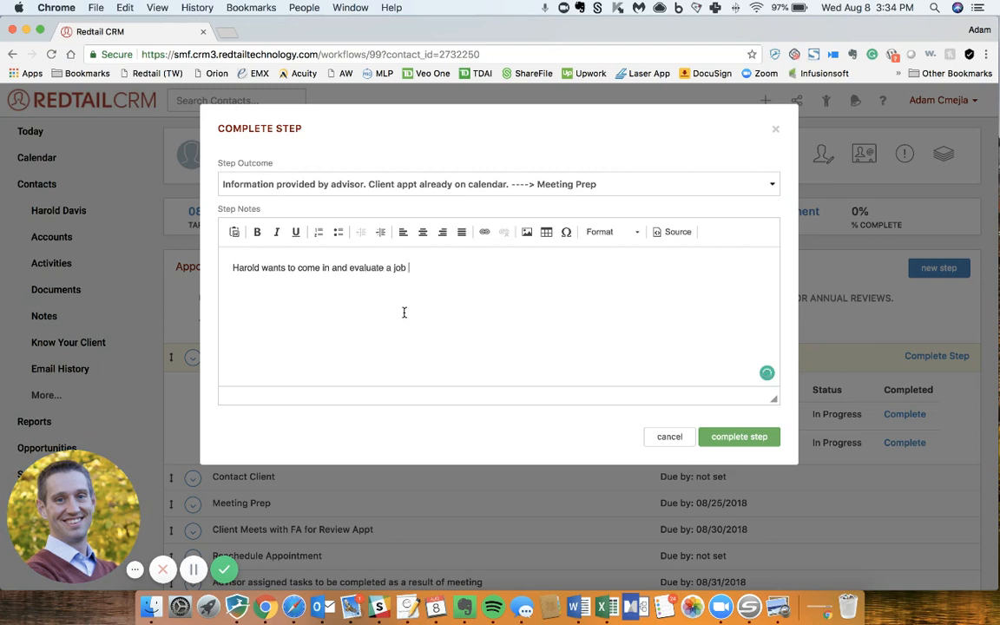
type("change and go over a new offer l")
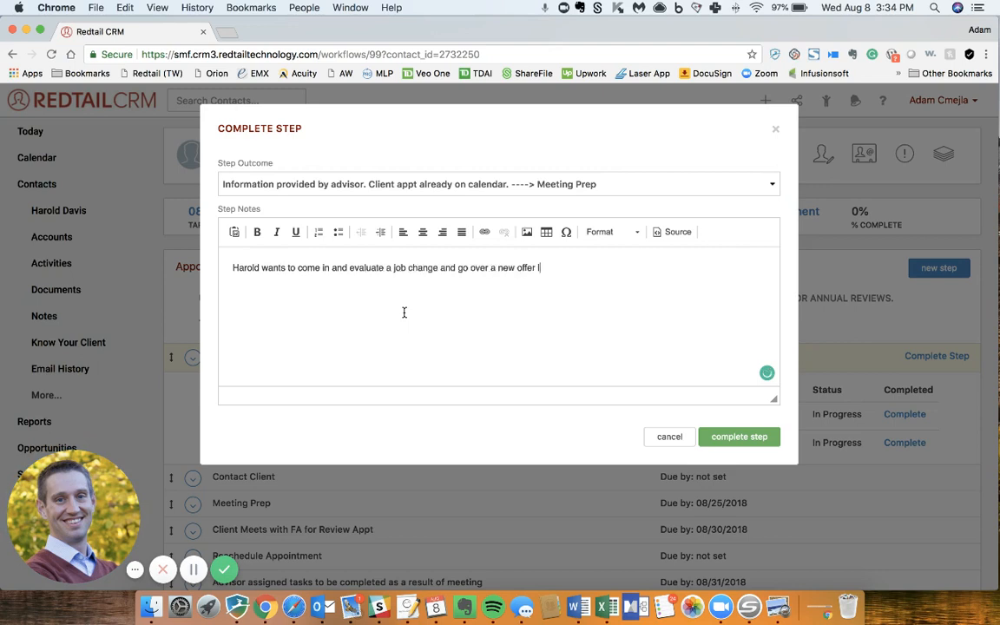
type("etter, benefite b")
key("BackSpace")
type("package, et")
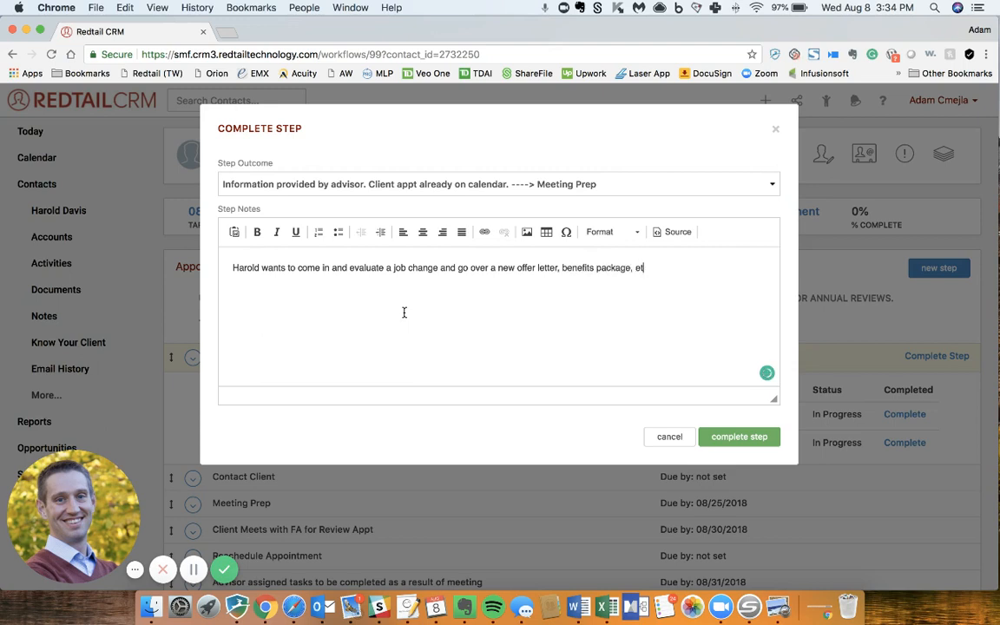
- Finish the notes with "and see how it impacts his overall financial plan. Date has been scheduled in ScheduleOnce." and complete the step
type("c and see how it impacts his overall ")
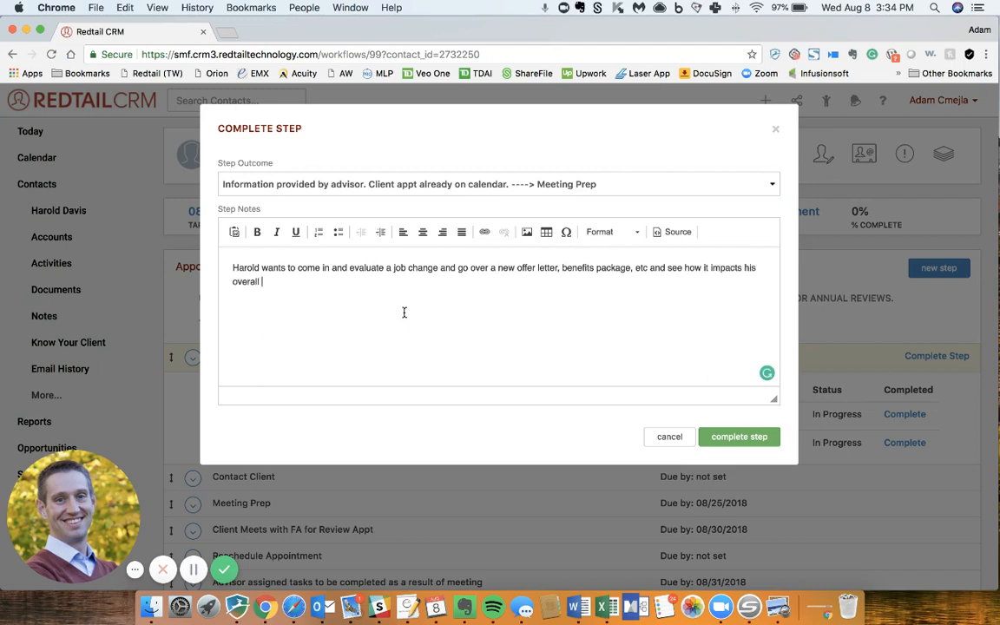
type("financial plan. Darte")
key("BackSpace")
key("BackSpace")
key("BackSpace")
key("BackSpace")
type("te")
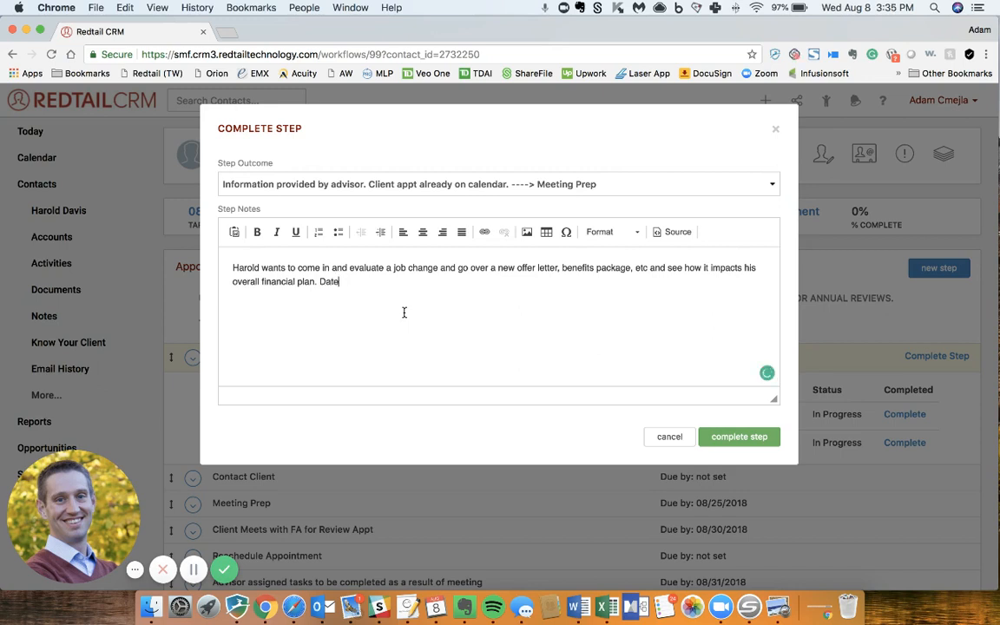
type(" has been schedule")
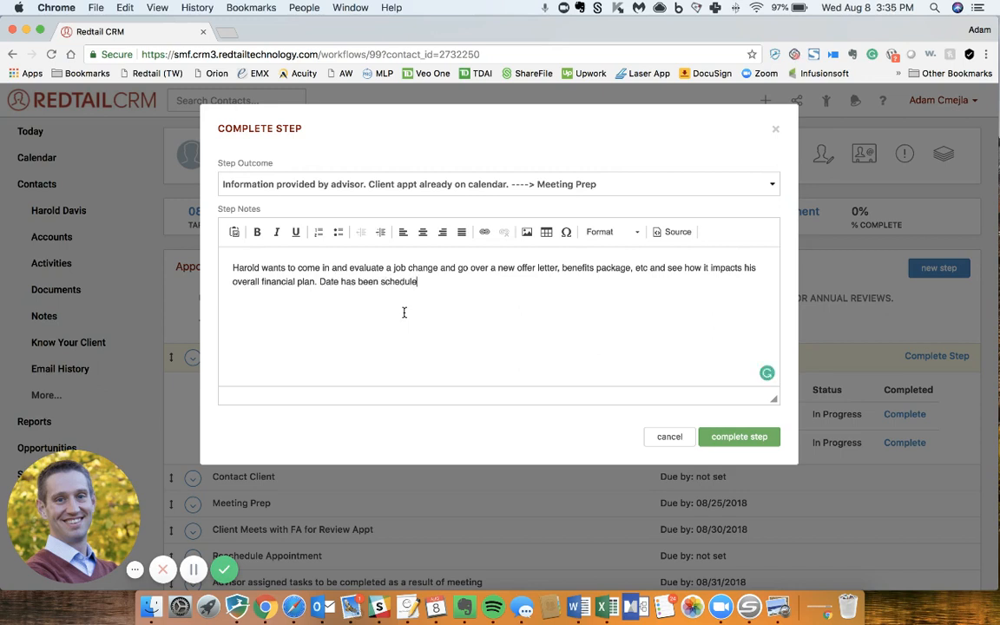
type("d in ScheduleOnce.")
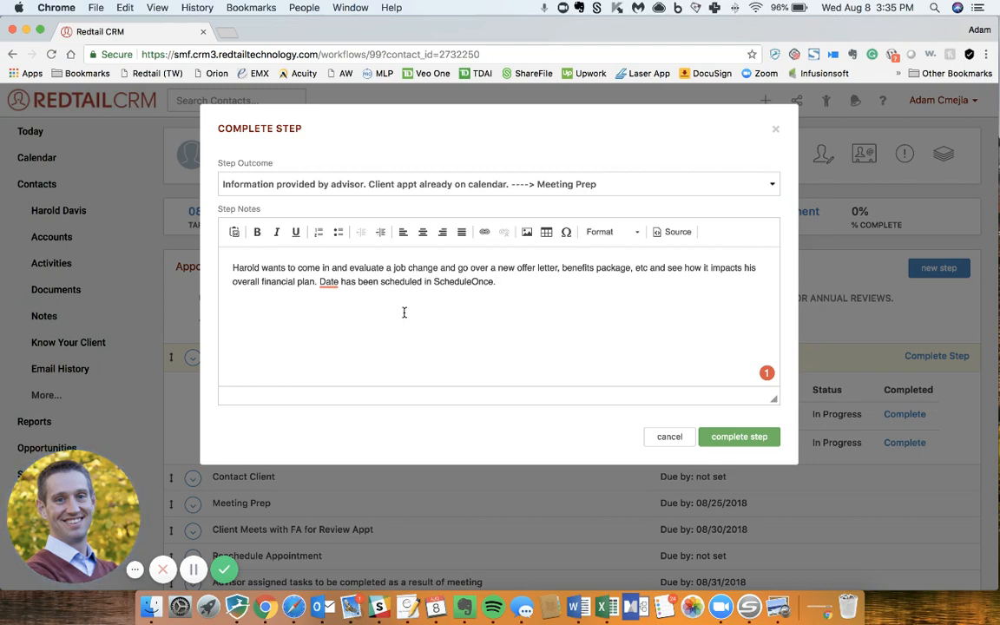
left_click(722, 437)
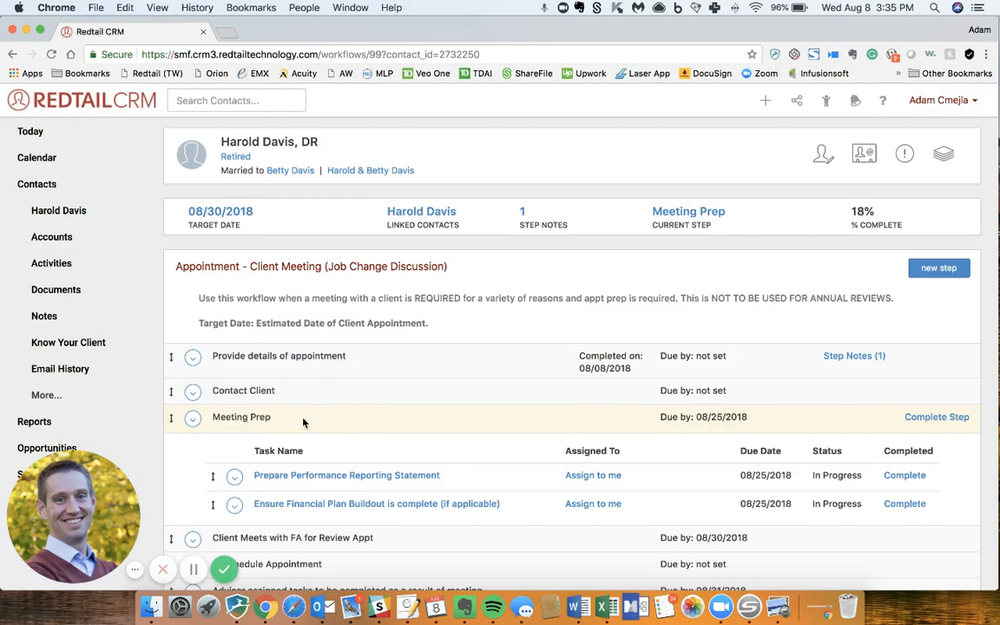
- Review the workflow's saved step note, including its author, workflow title, timestamp and text, and close it
left_click(524, 215)
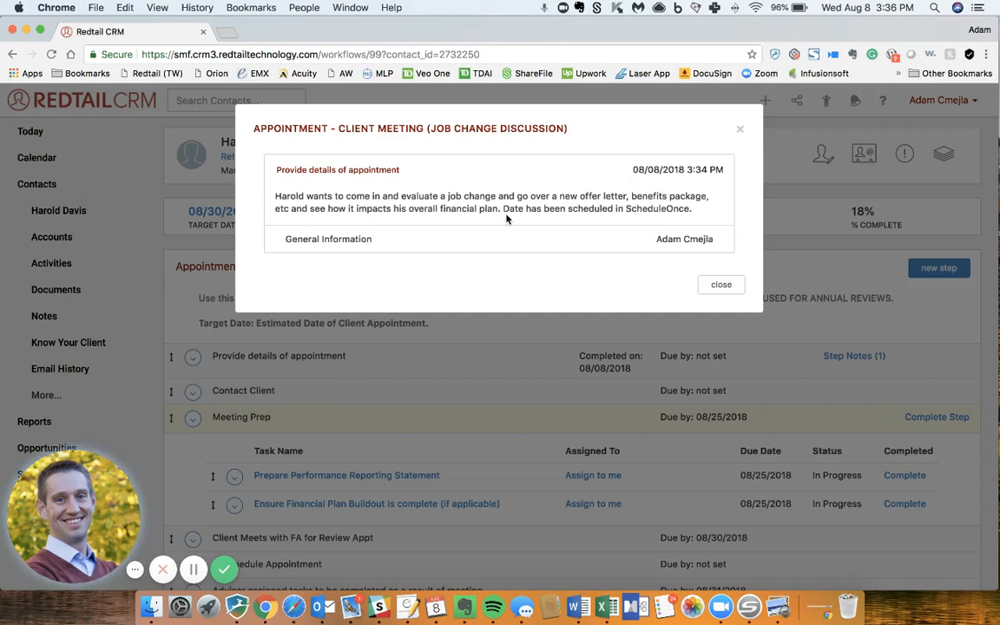
left_click_drag(651, 240, 710, 240)
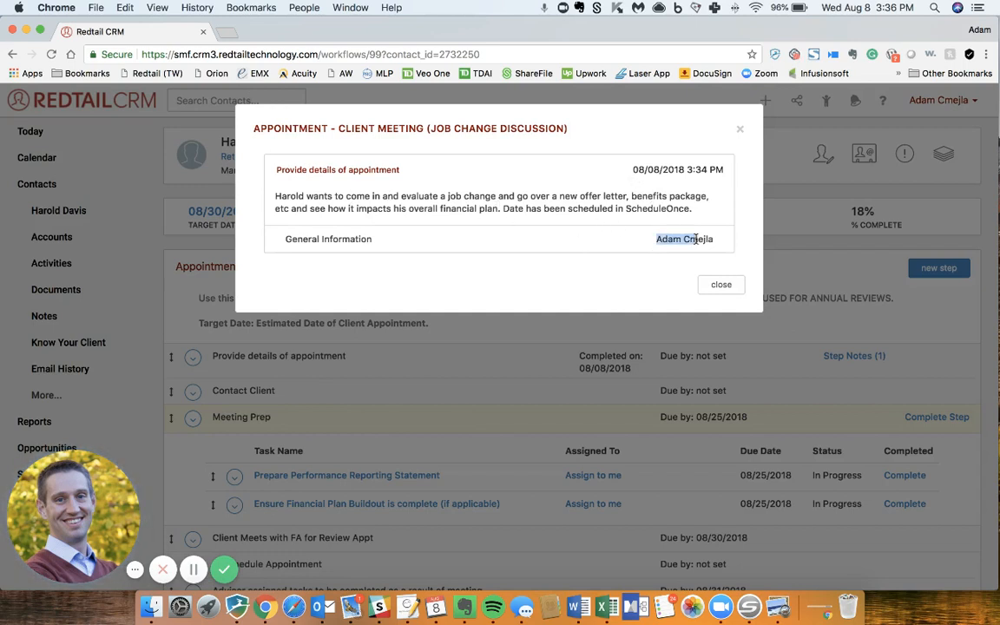
left_click(632, 204)
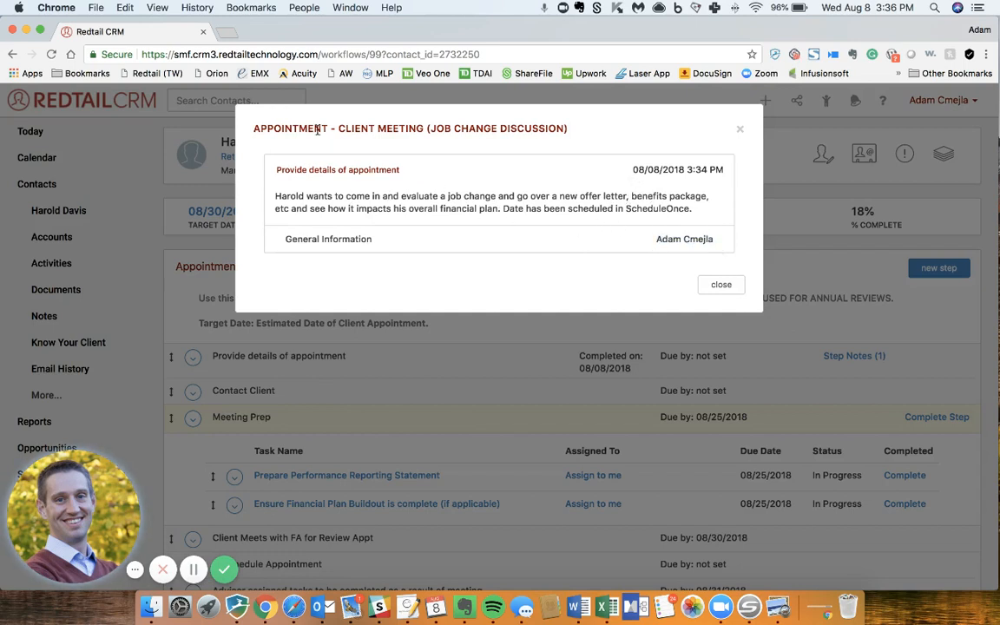
left_click_drag(305, 126, 415, 127)
left_click(517, 169)
left_click_drag(637, 169, 718, 170)
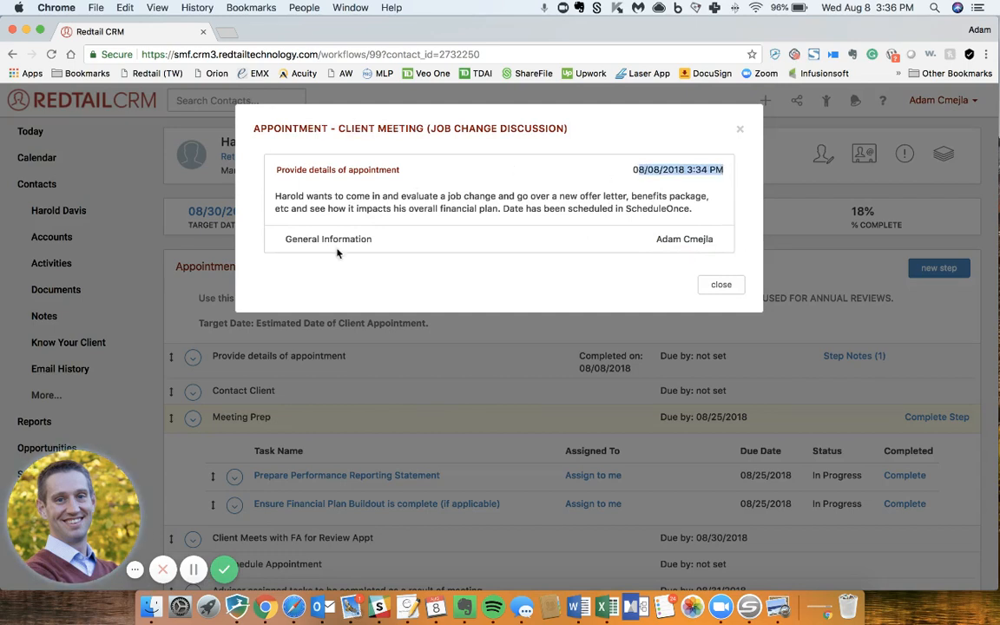
left_click(302, 202)
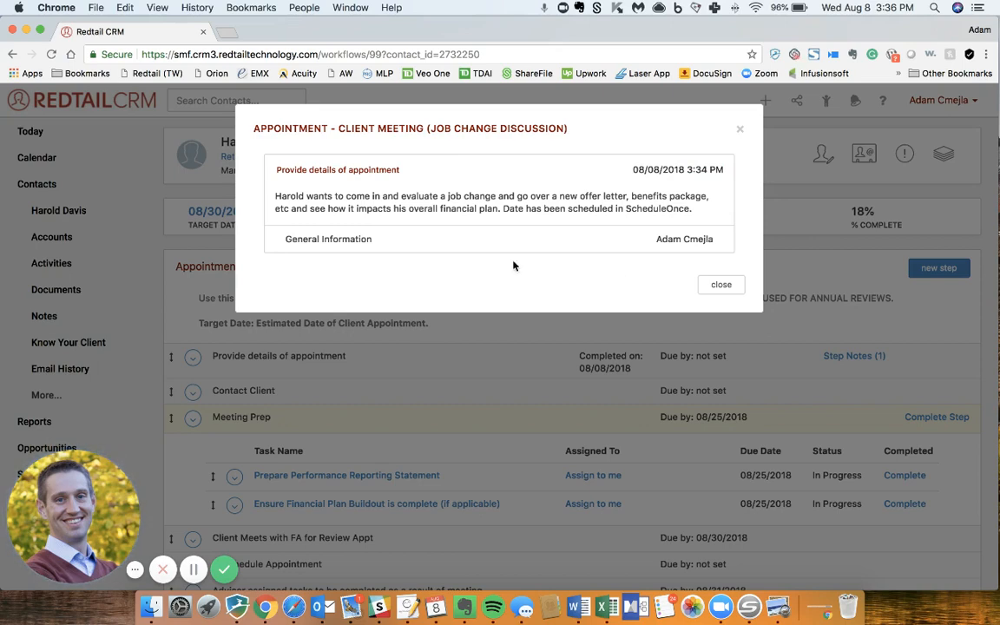
left_click(721, 284)
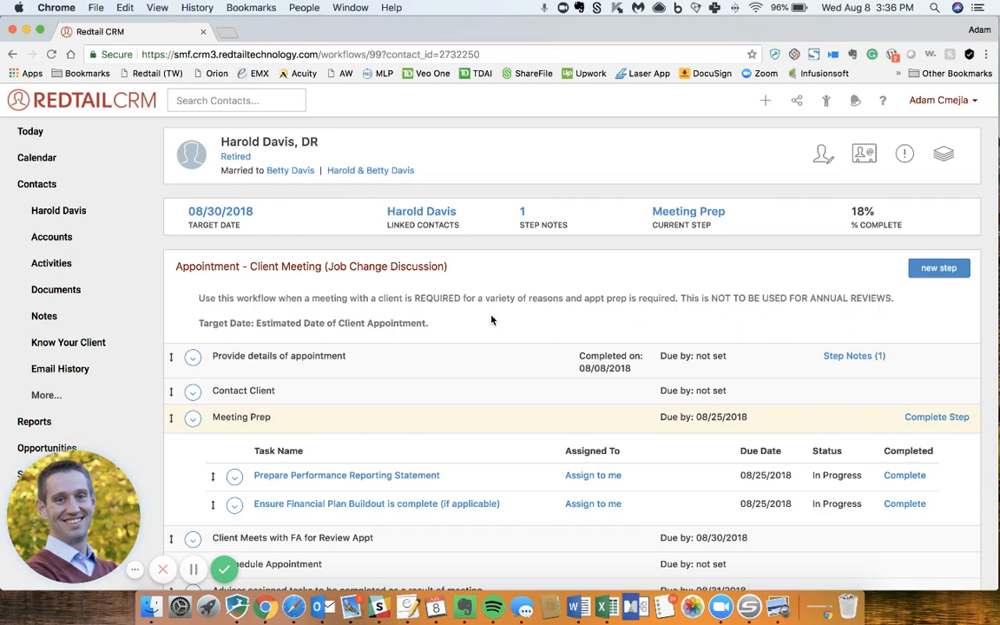
- Check the due date of the Prepare Performance Reporting Statement task under the Meeting Prep step
scroll(492, 320, "down", 2)
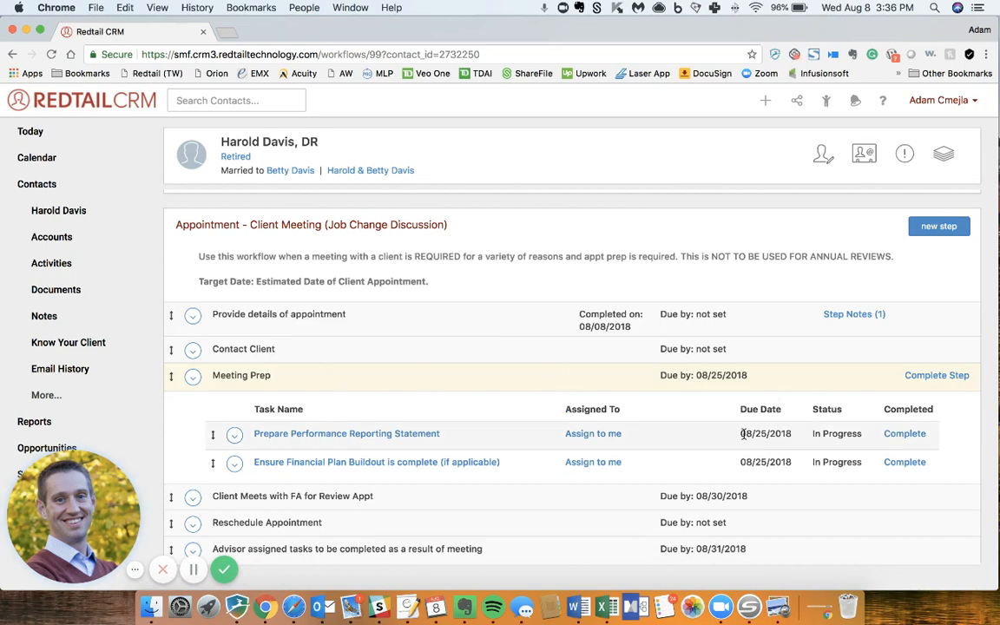
left_click_drag(743, 433, 791, 433)
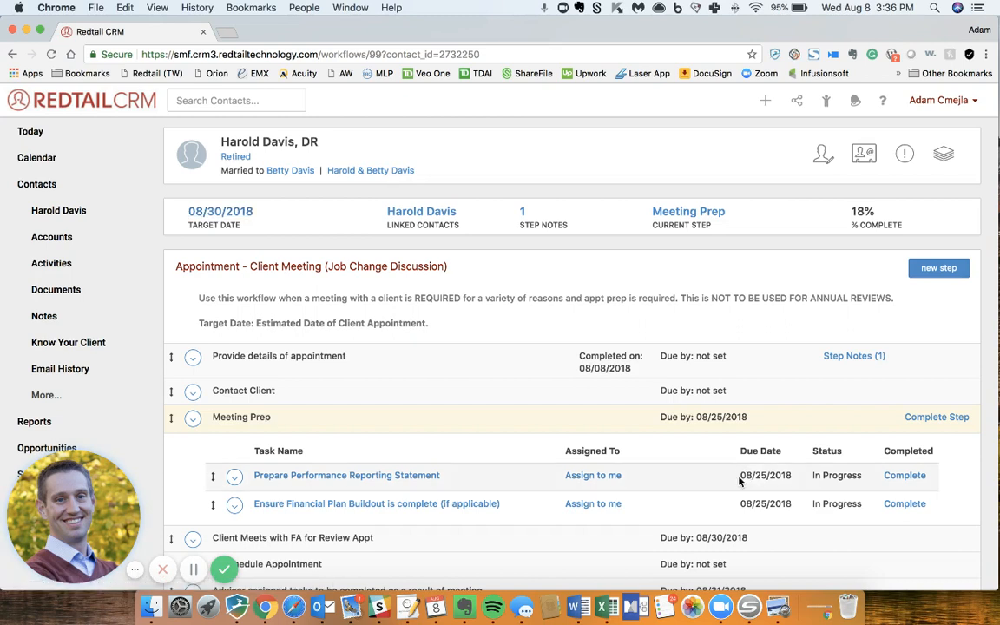
left_click_drag(741, 476, 775, 476)
left_click(775, 477)
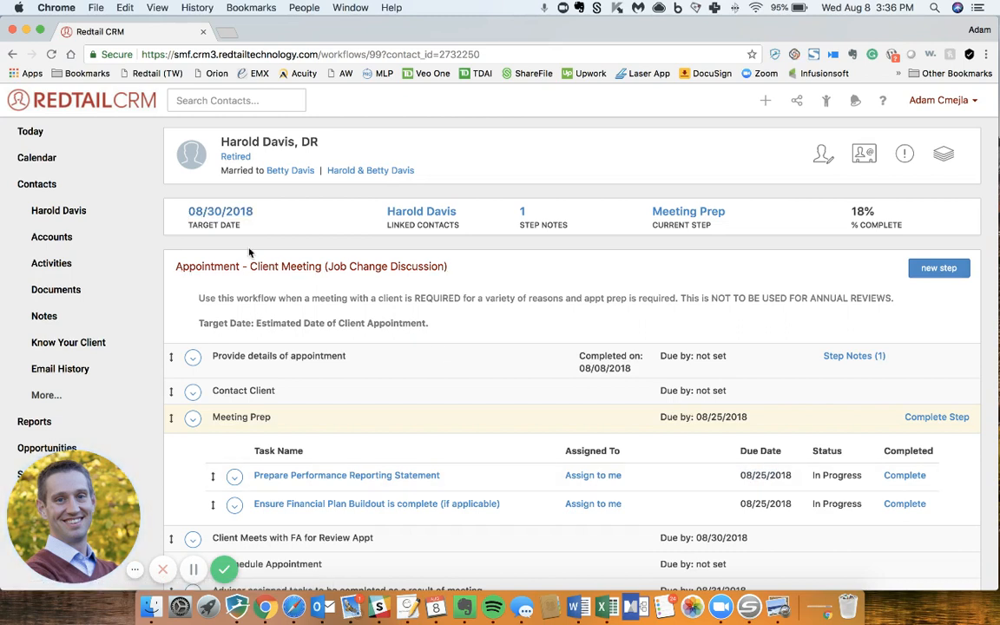
- Change the workflow's target date to 08/31/2018 and update the workflow
left_click(215, 214)
left_click(366, 327)
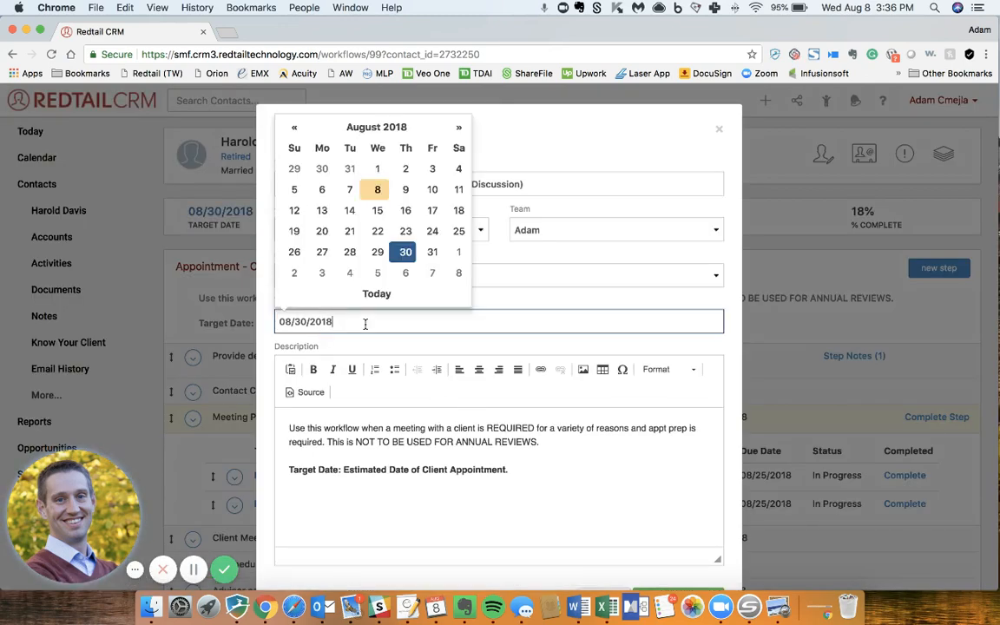
left_click(430, 252)
scroll(480, 341, "down", 2)
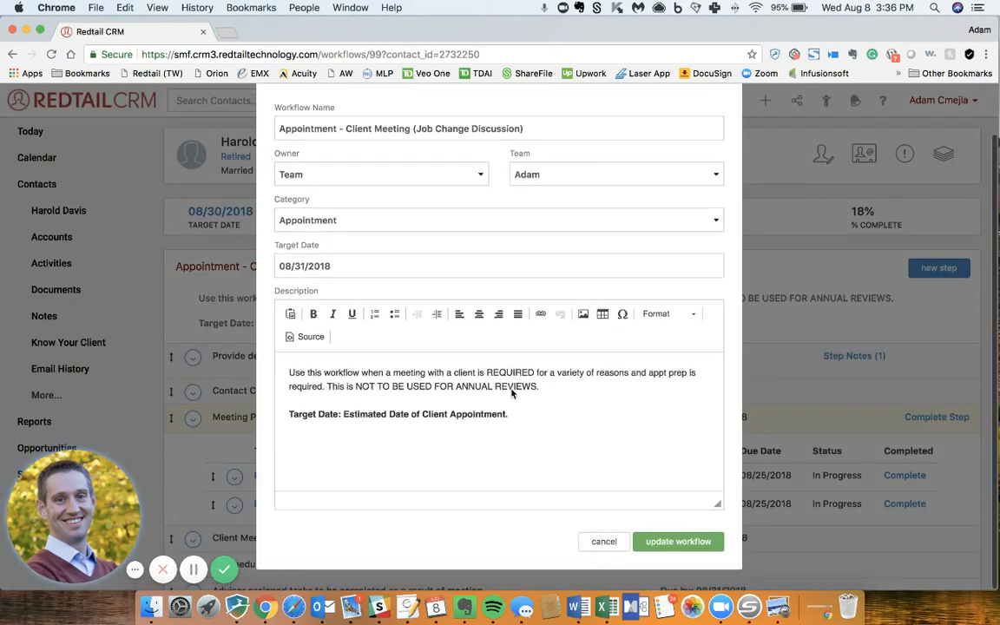
left_click(669, 542)
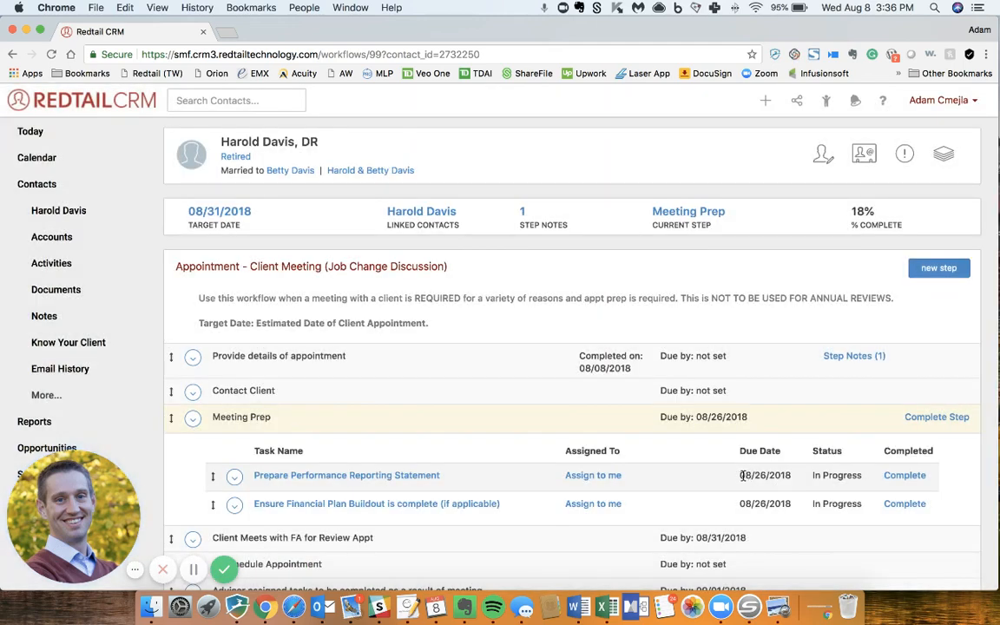
- Check the due dates of the Meeting Prep tasks and the workflow steps that follow against the new target date
left_click_drag(743, 475, 782, 475)
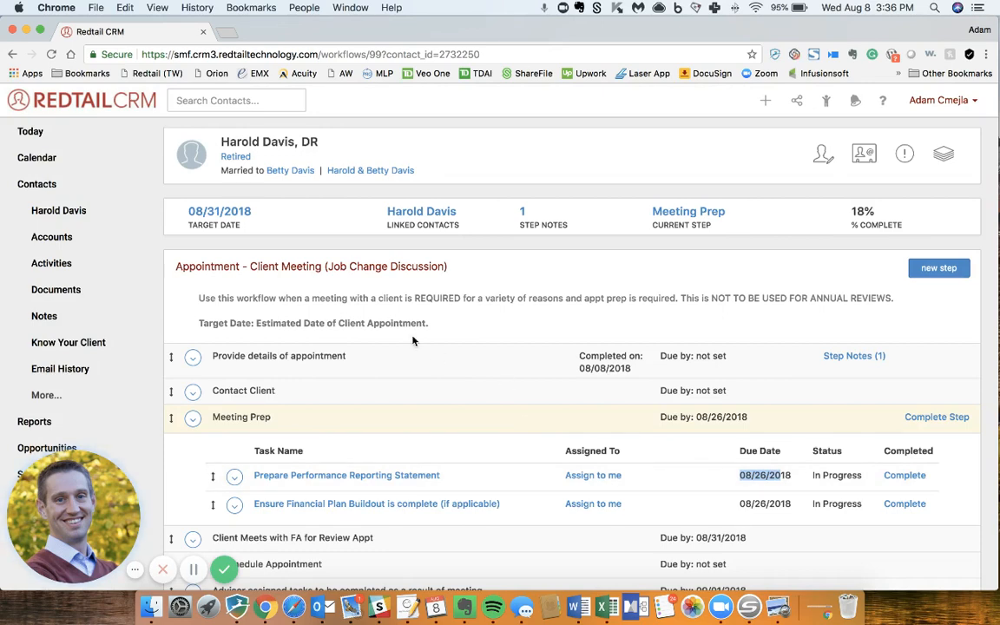
scroll(615, 433, "down", 1)
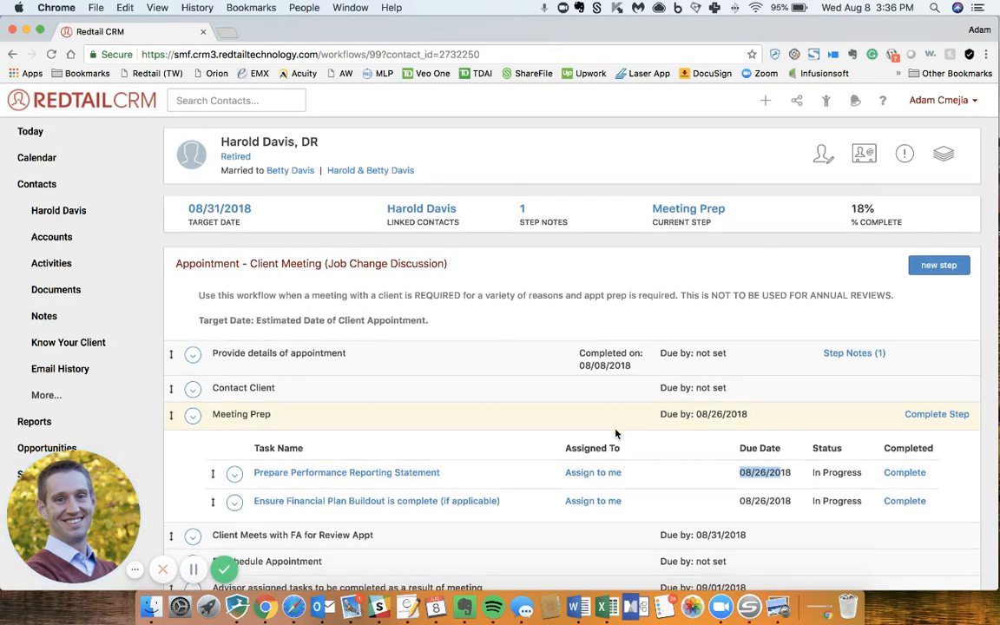
scroll(615, 434, "down", 3)
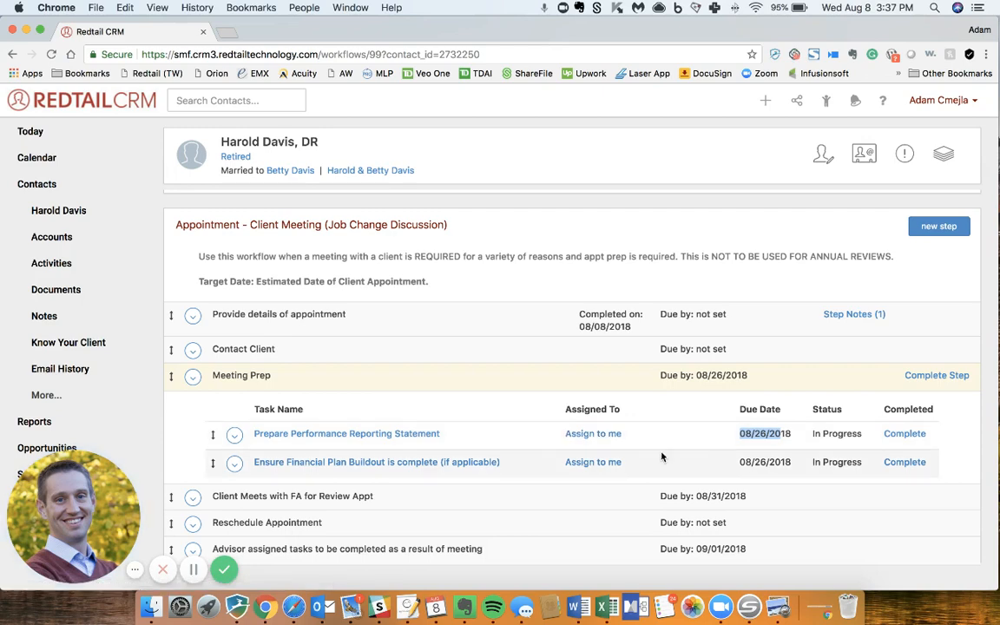
scroll(515, 502, "down", 1)
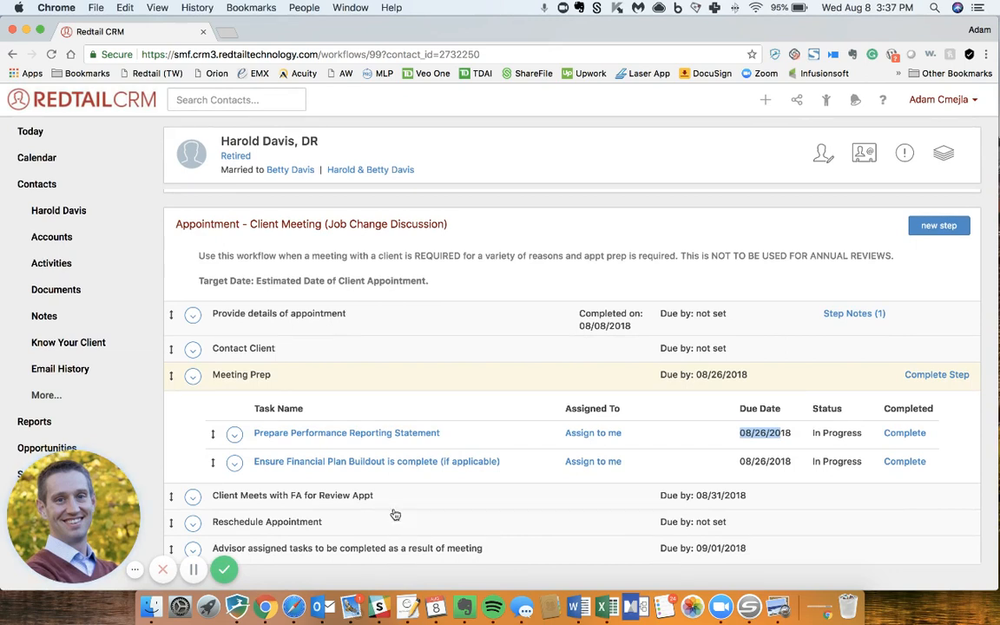
mouse_move(368, 467)
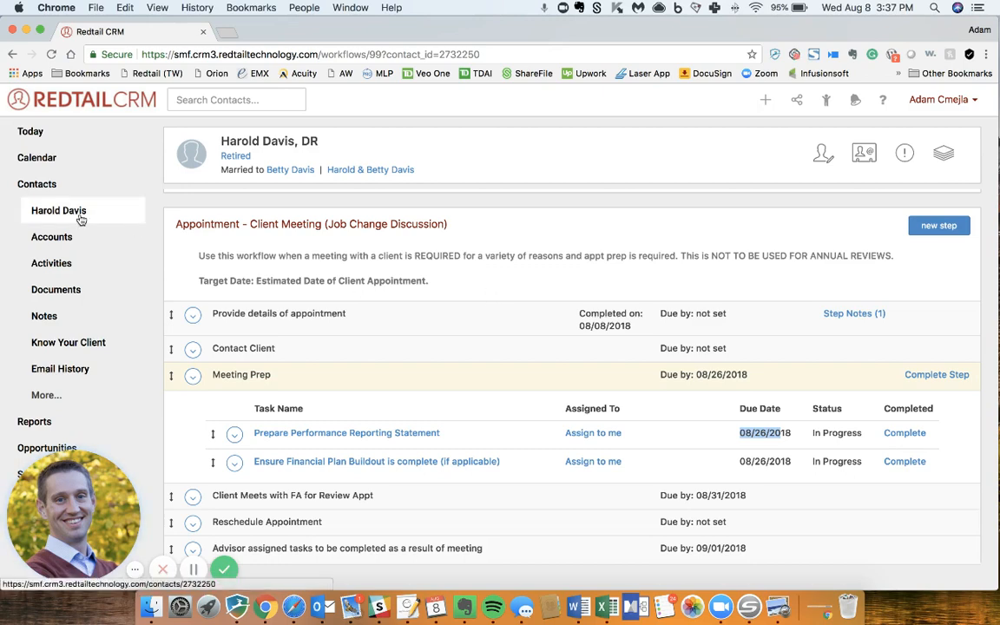
- Open the Appointment - New Prospective Client workflow among the contact's completed workflows and review all its step notes
left_click(13, 54)
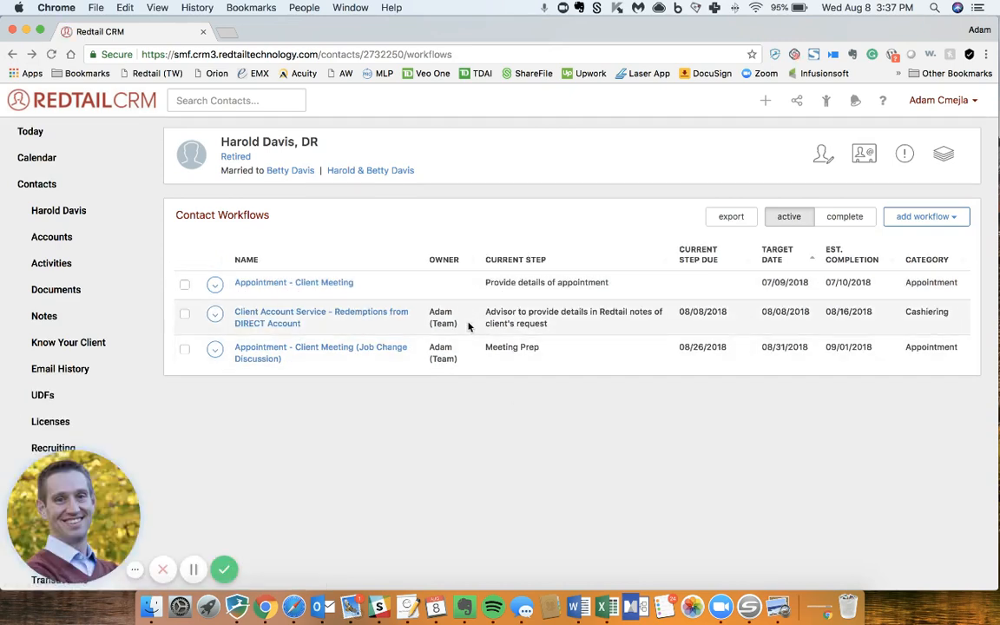
left_click(845, 217)
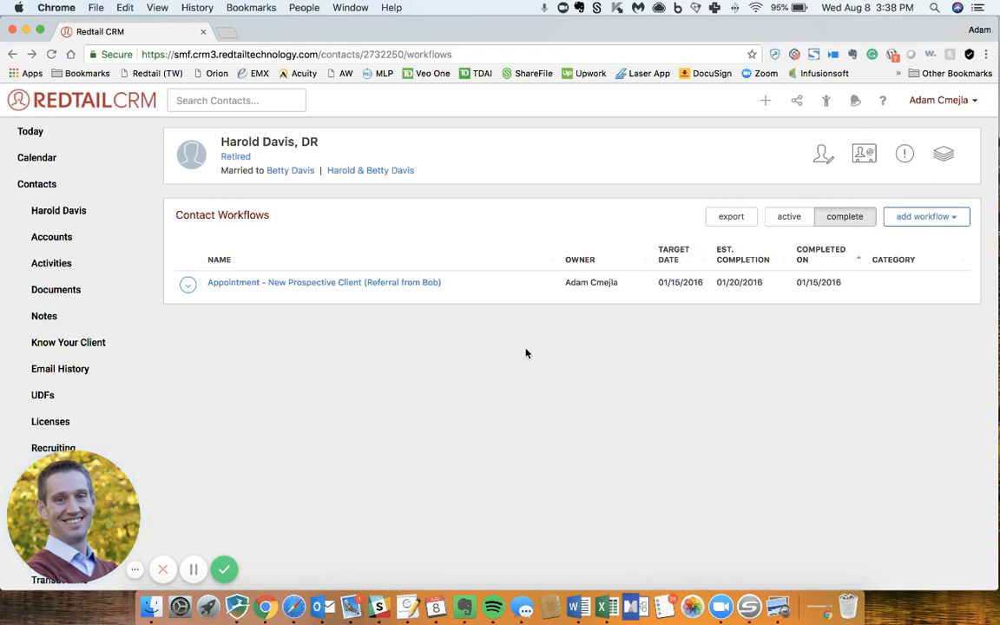
left_click(337, 284)
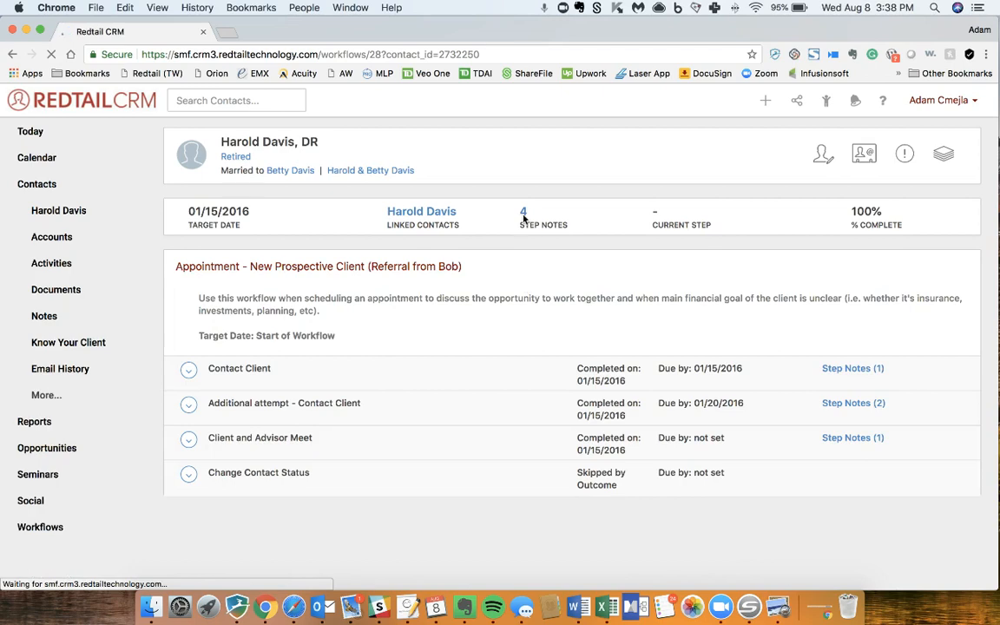
left_click(523, 212)
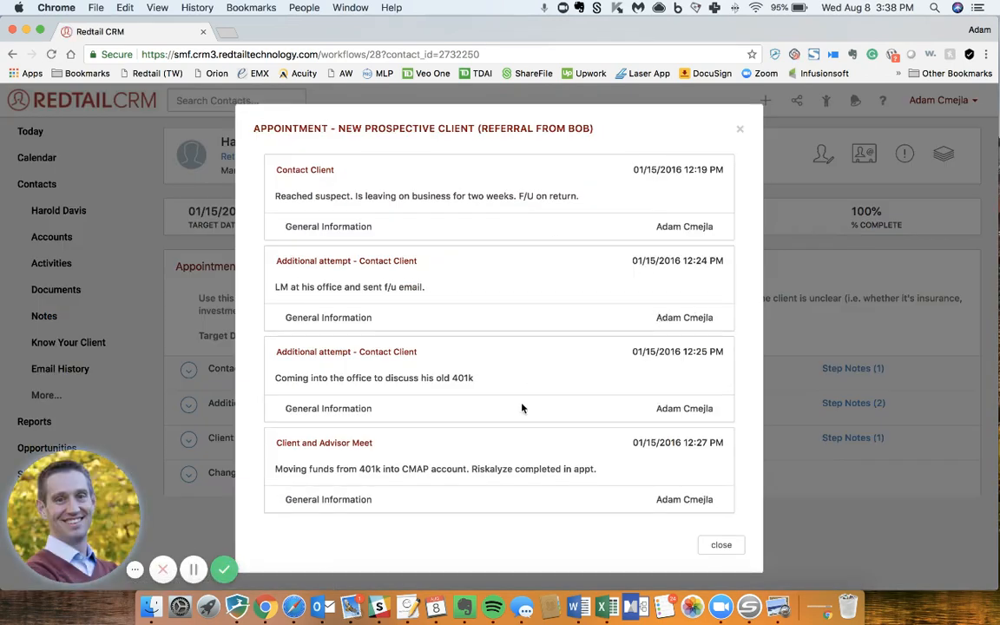
left_click(800, 428)
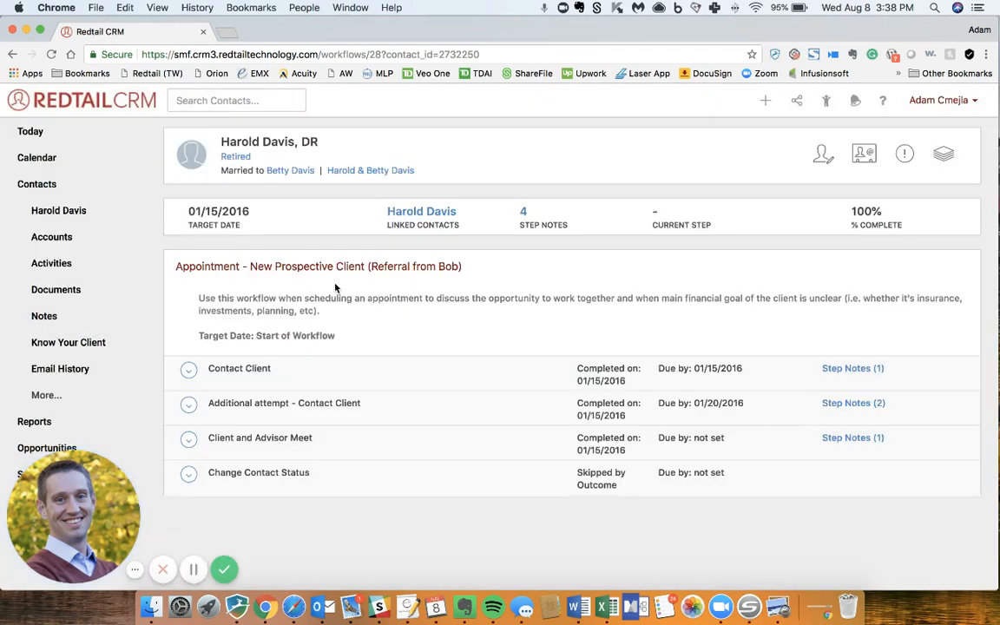